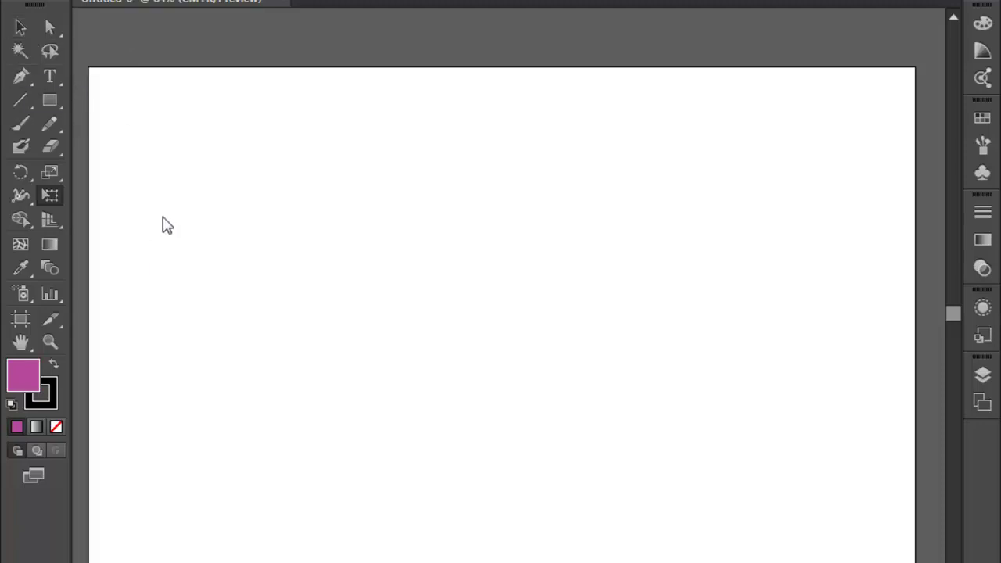
Try the Selection and Direct Selection tools and view the hidden selection tool options.
key(v)
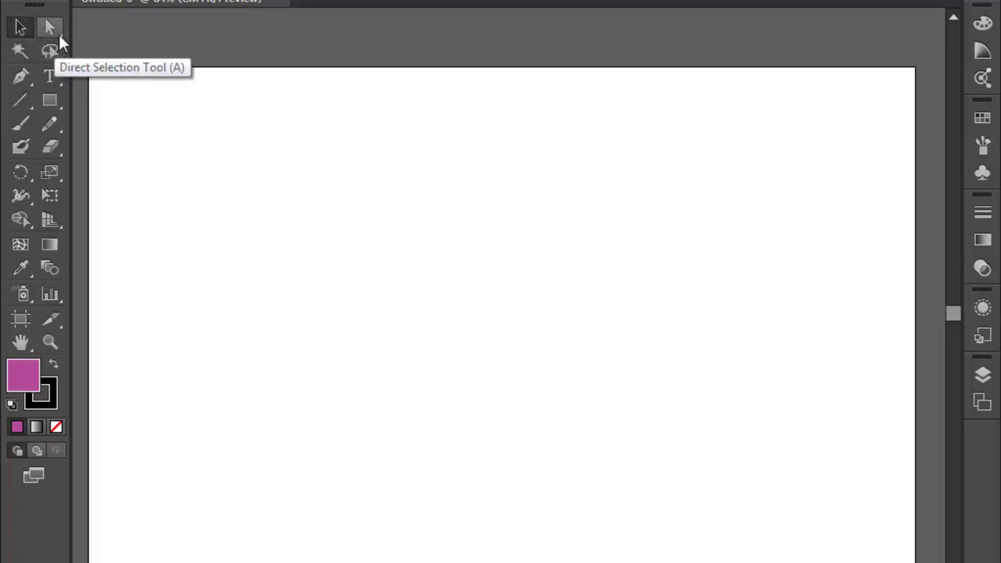
key(a)
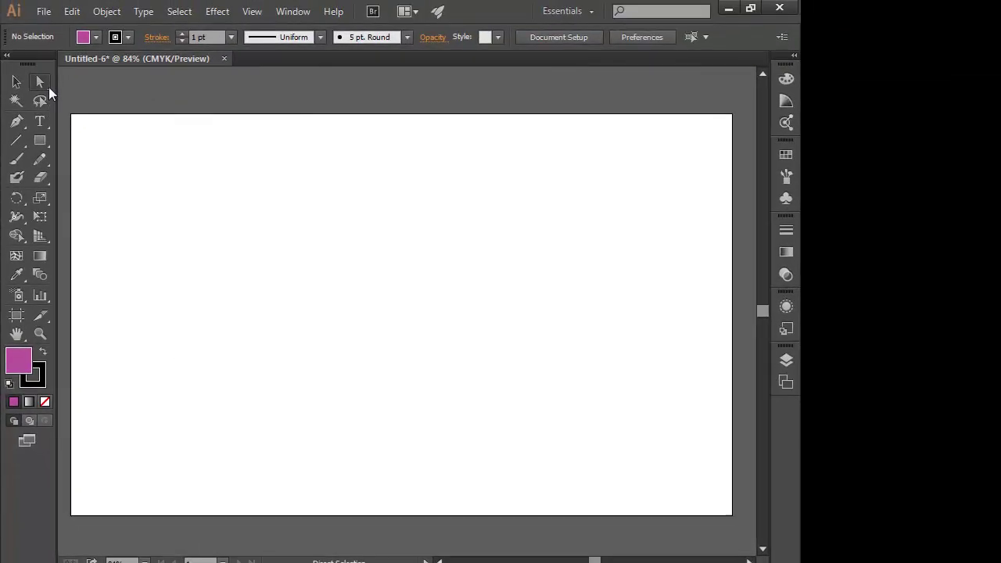
click(47, 83)
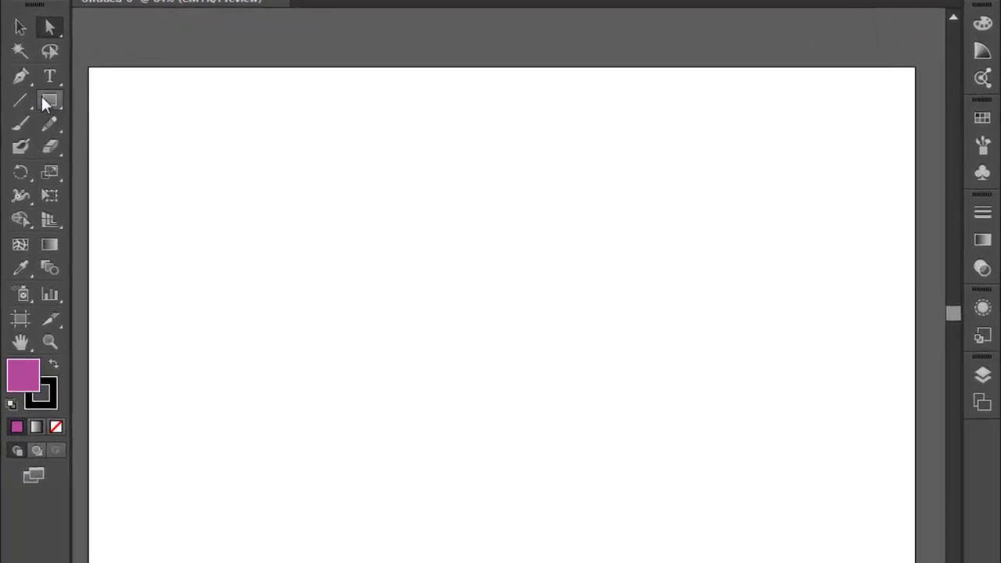
click(20, 27)
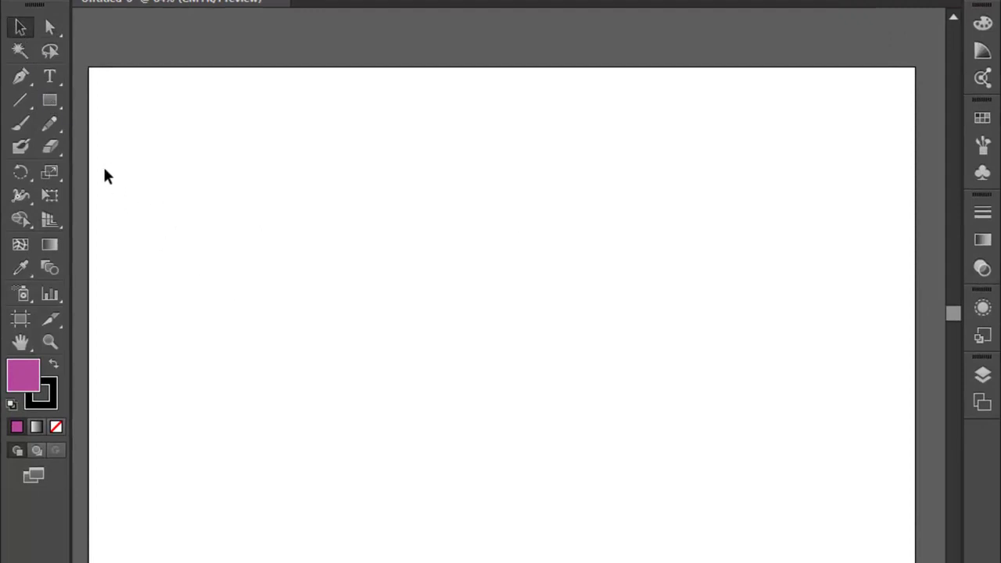
Switch between the Pen and Type tools, then reveal the Pen tool's anchor point flyout.
key(p)
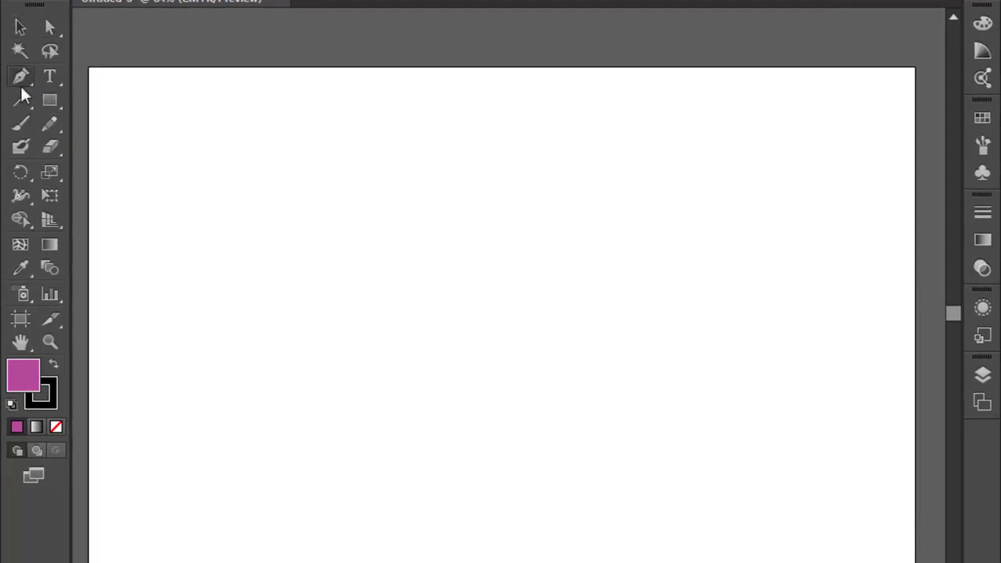
key(t)
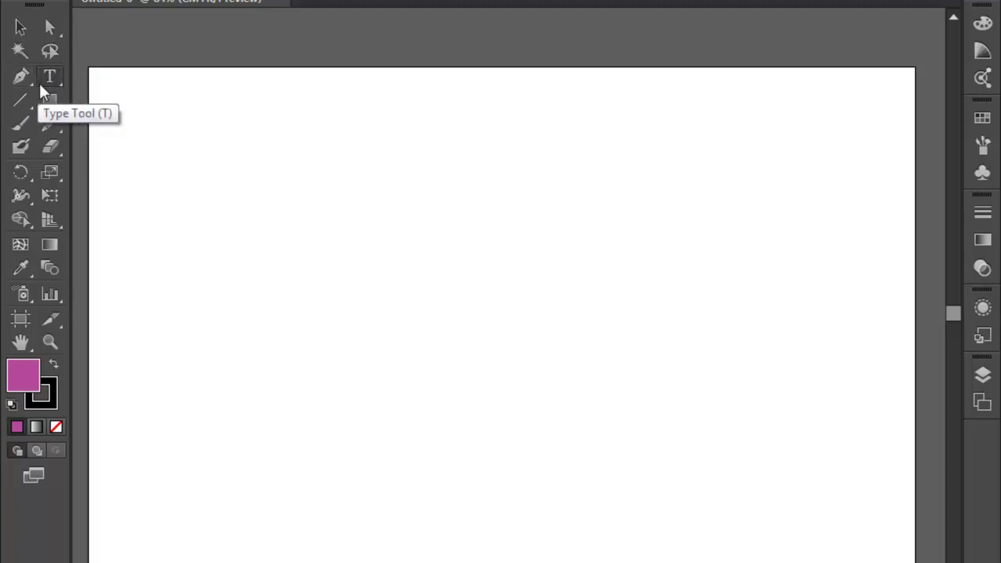
click(18, 86)
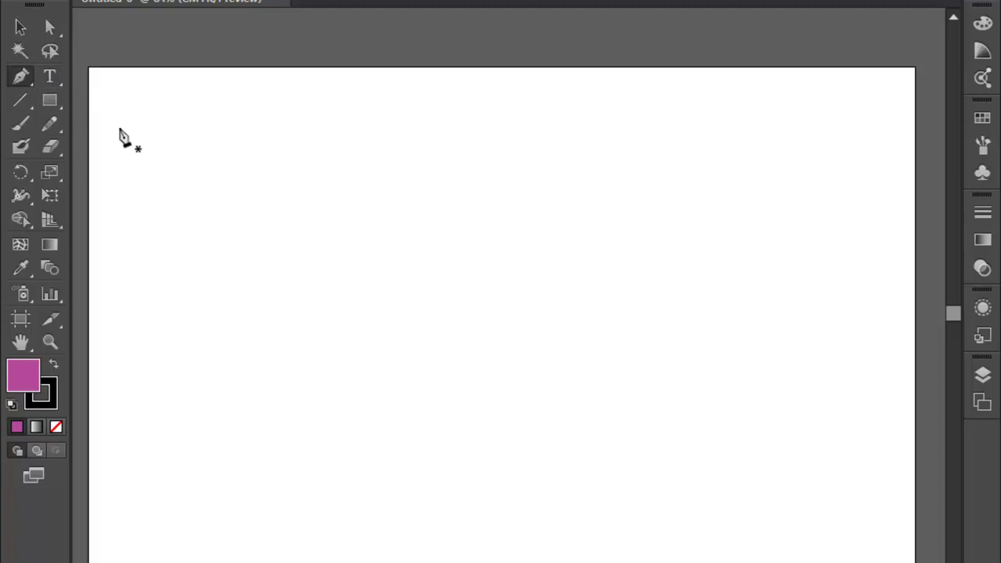
click(25, 82)
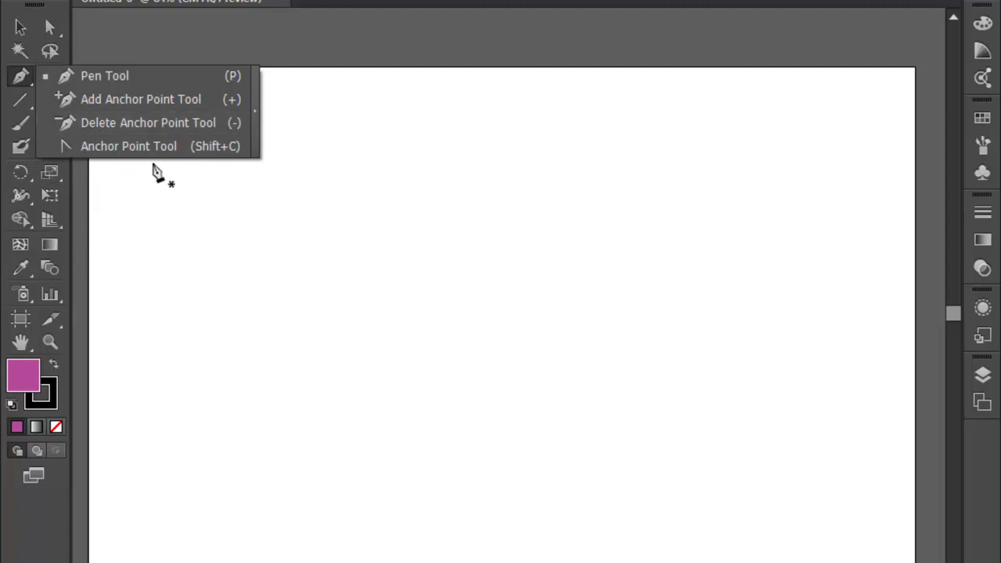
Tear off the pen tools into a floating panel at the top right, then reveal the type tools list.
click(131, 58)
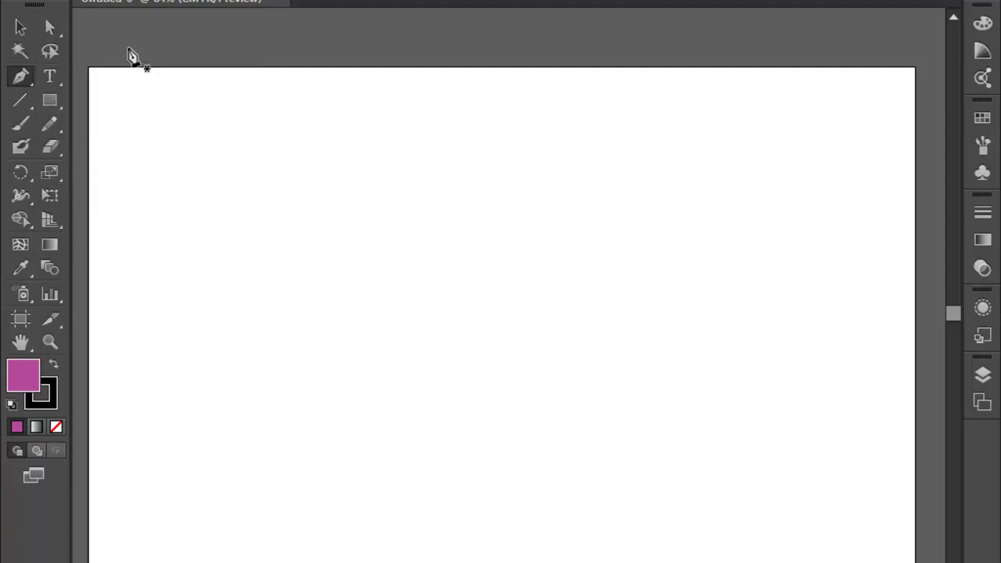
click(23, 81)
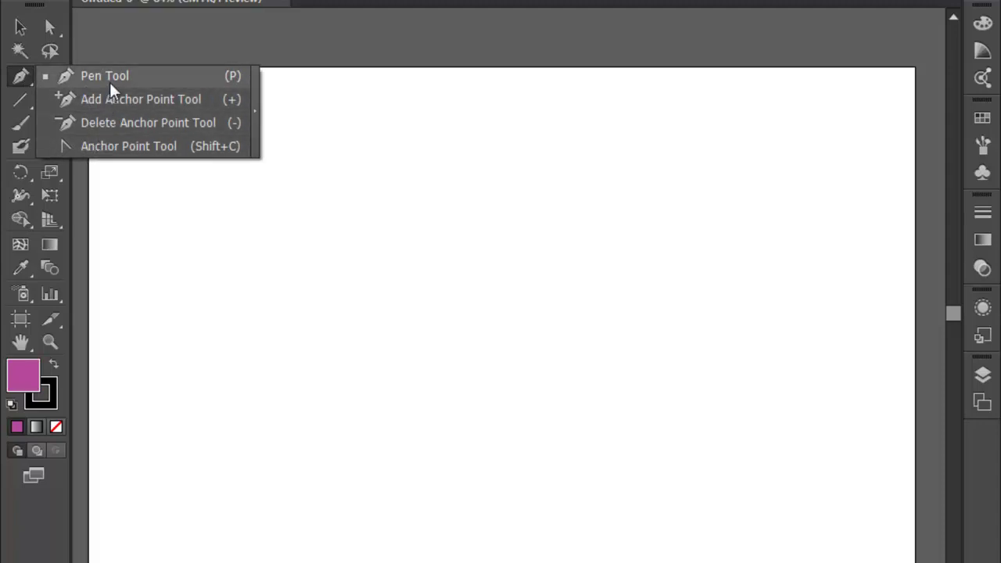
click(253, 117)
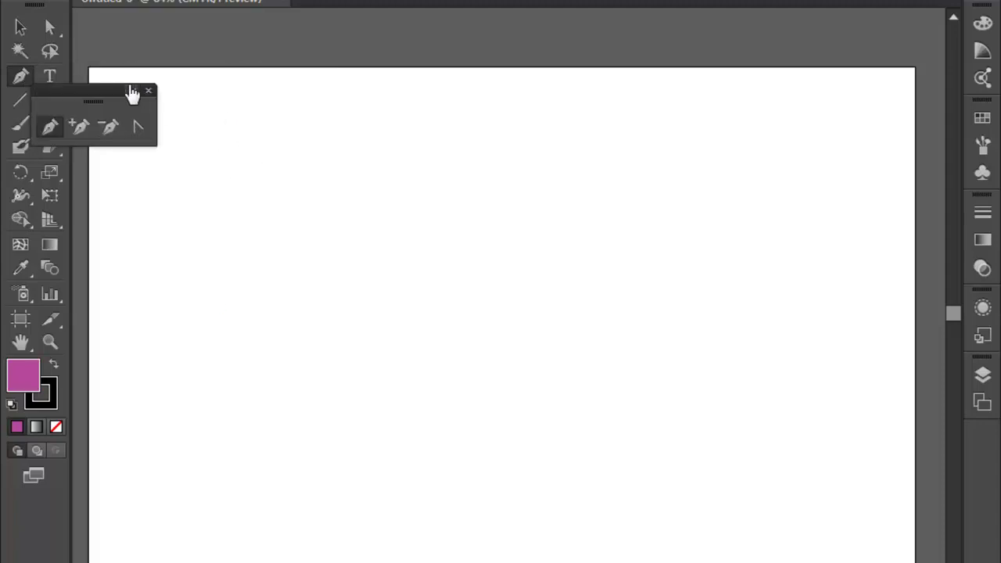
drag(98, 94, 756, 51)
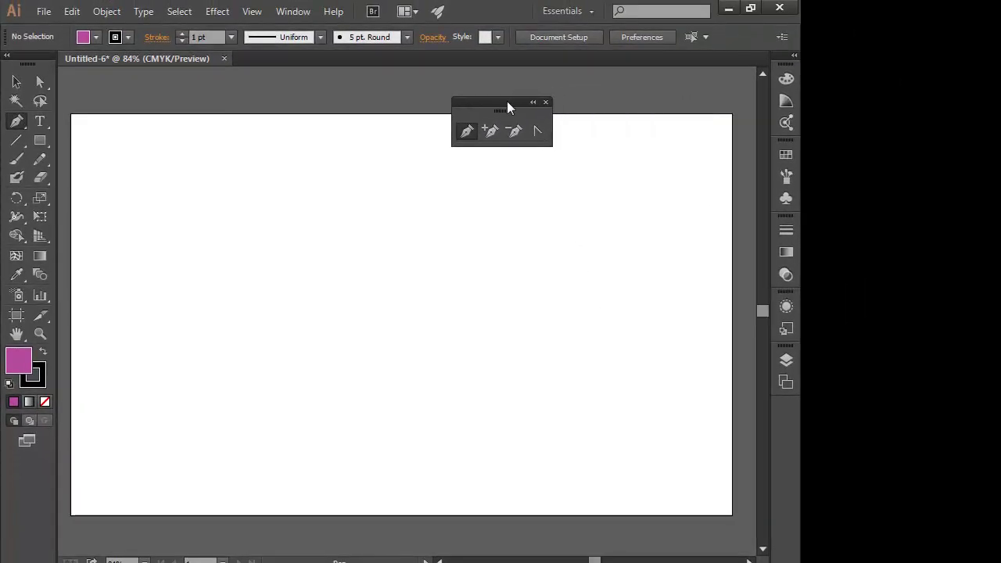
drag(507, 106, 542, 111)
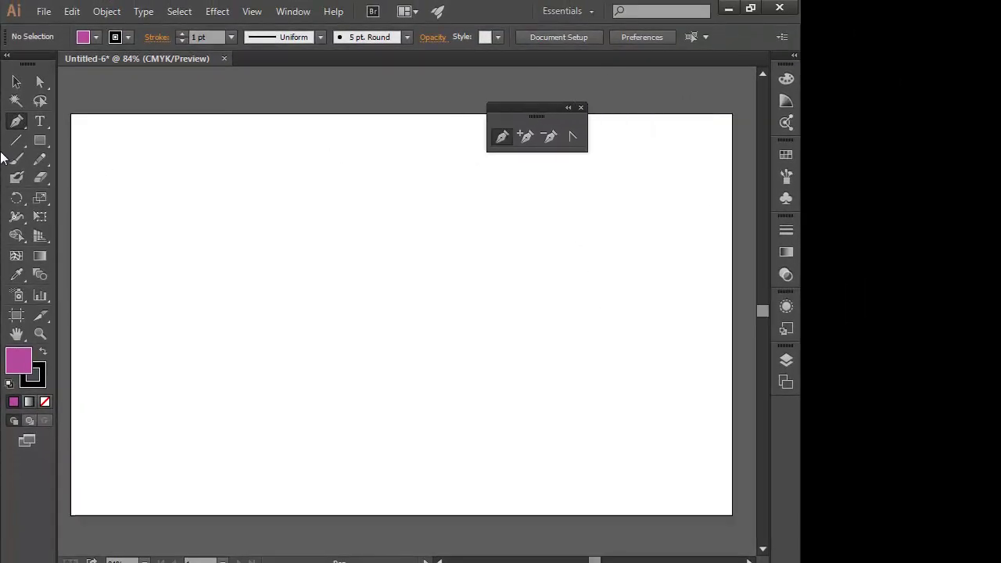
click(43, 126)
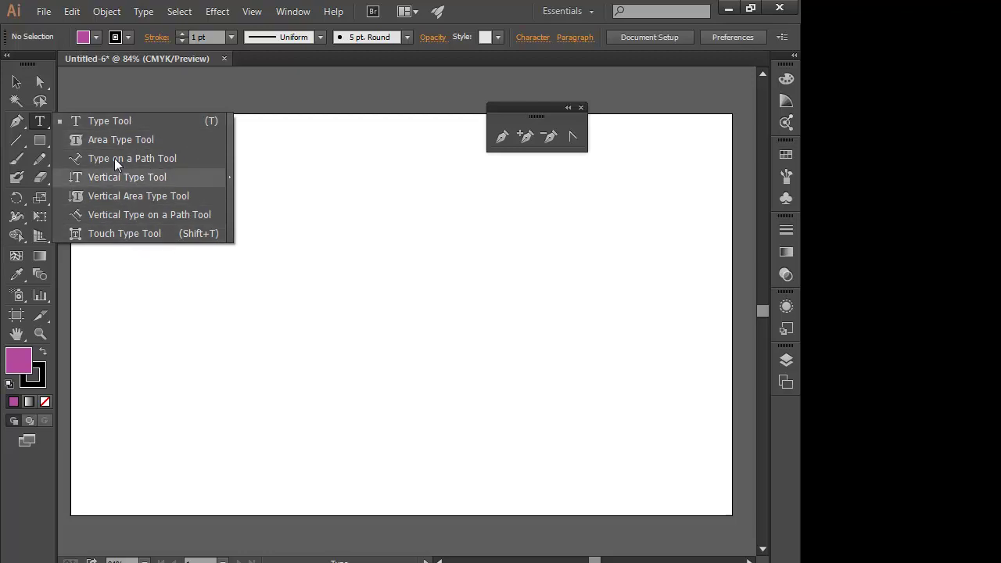
Float the type tools as a panel and close it, reposition the pen tools panel, and choose its Pen tool.
click(74, 123)
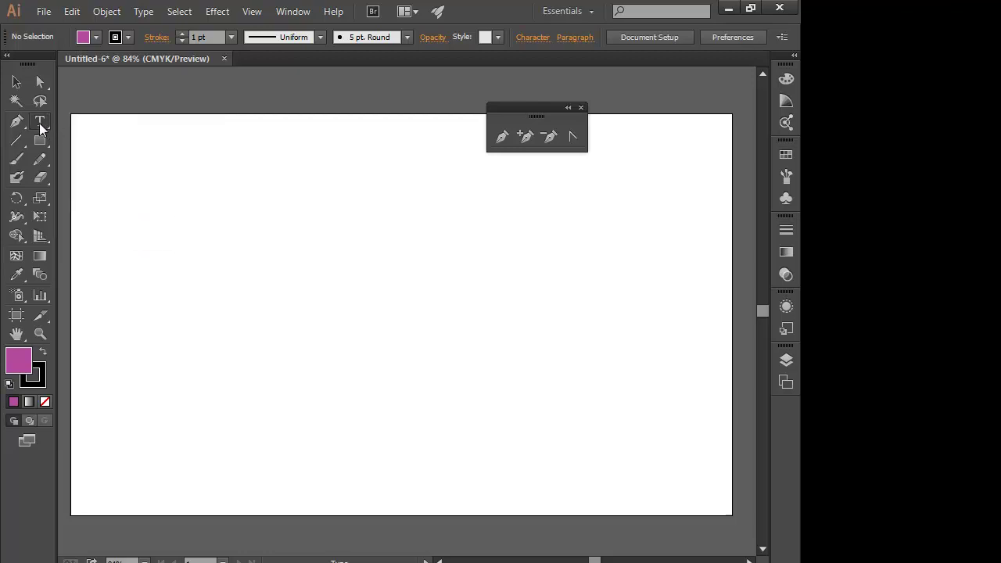
click(39, 122)
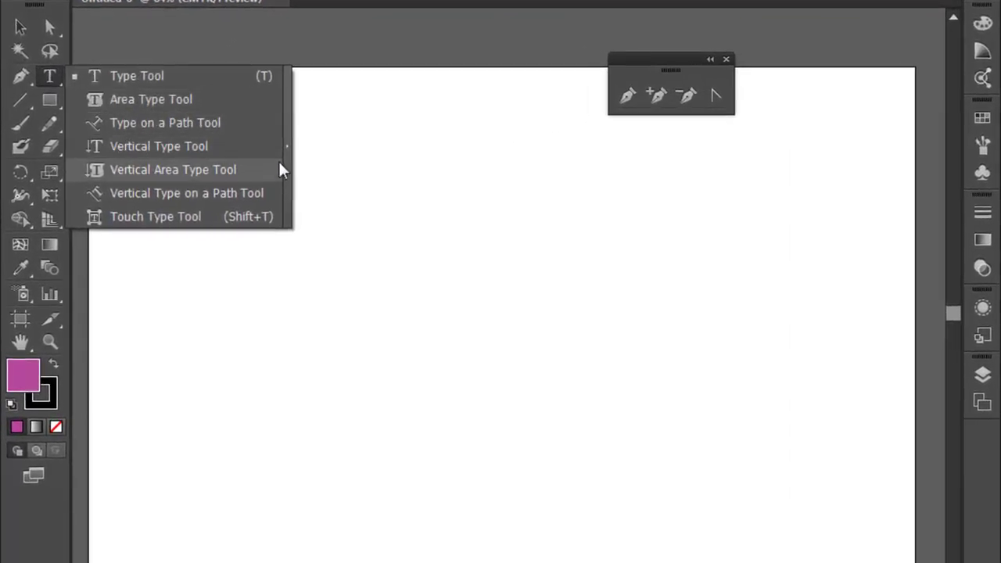
click(289, 152)
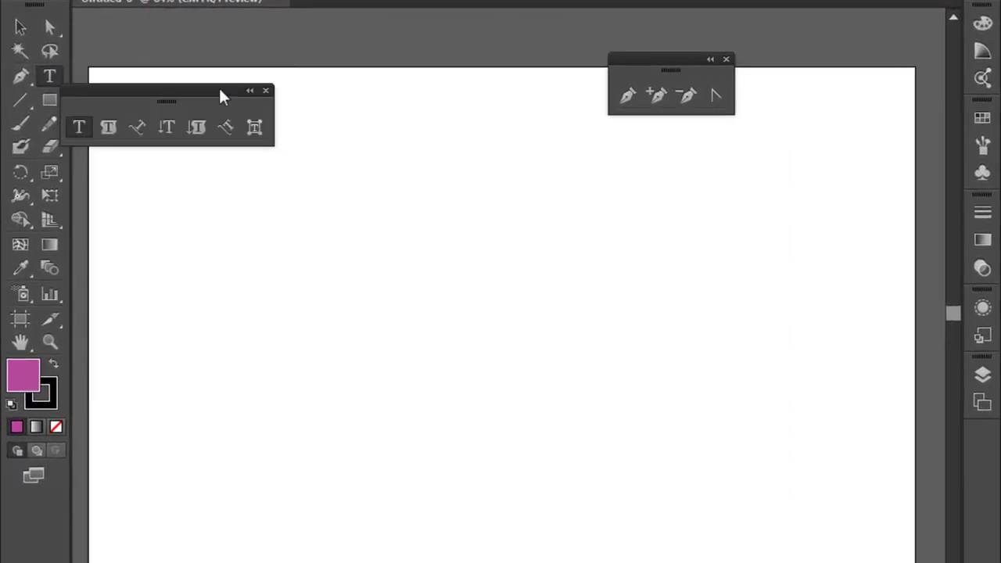
drag(224, 94, 763, 192)
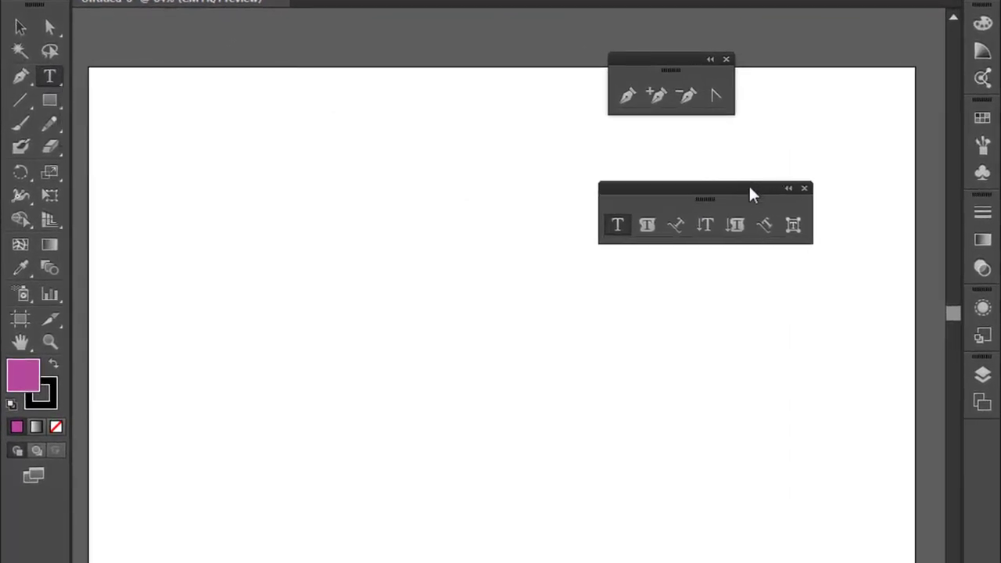
click(806, 189)
drag(691, 59, 776, 55)
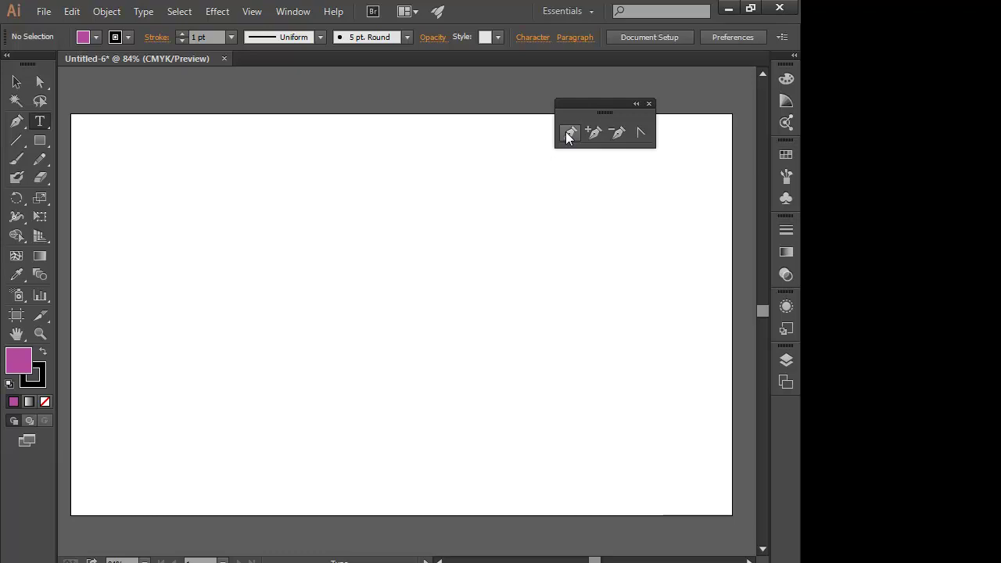
click(569, 137)
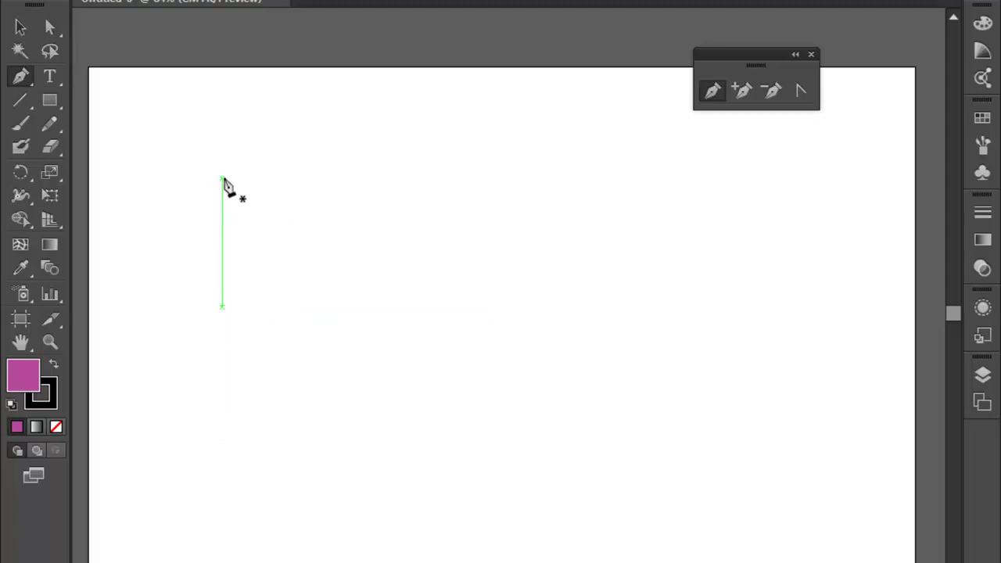
Draw a six-corner magenta polygon with a notch on its right side, then select it.
click(202, 175)
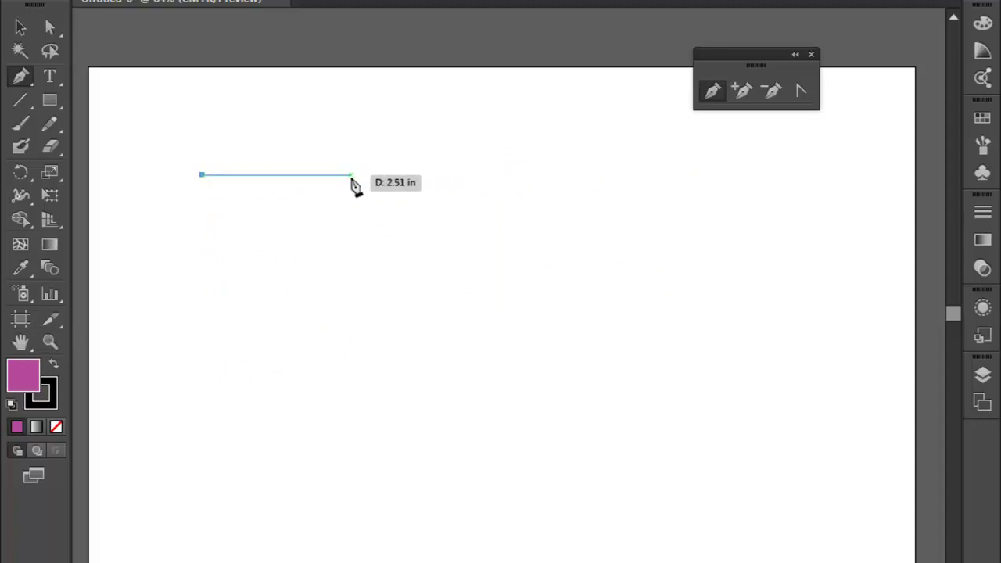
click(389, 121)
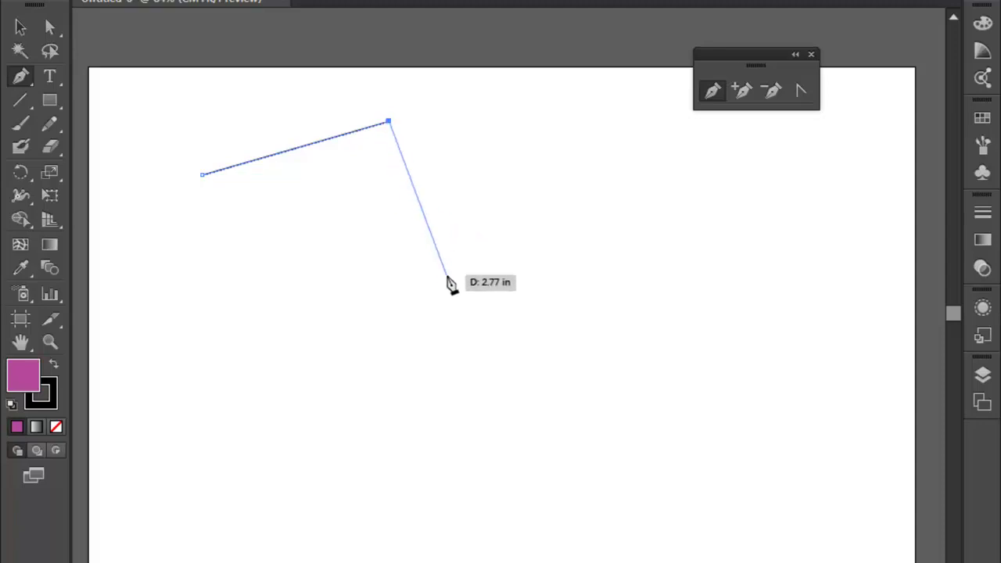
click(442, 327)
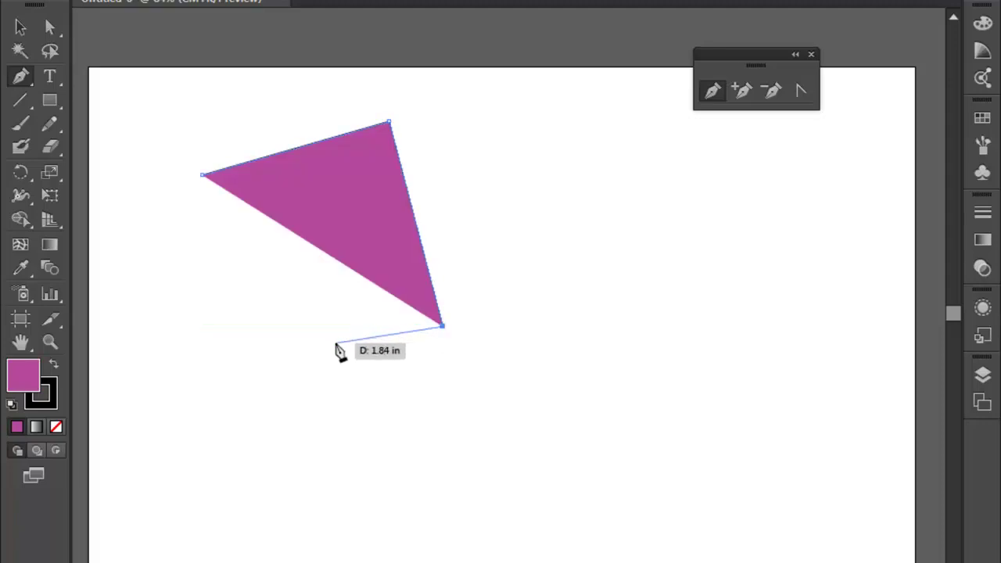
click(296, 383)
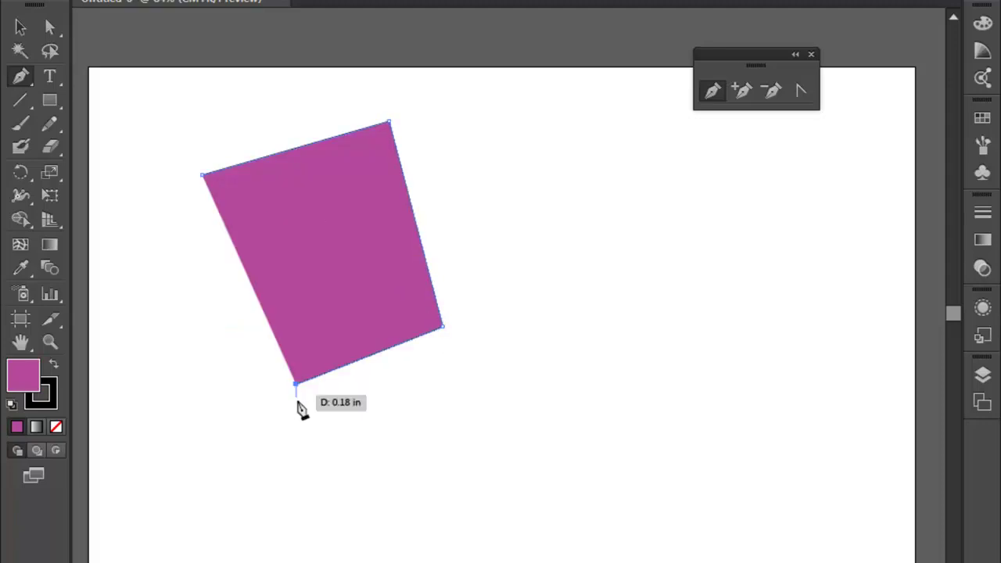
click(461, 495)
click(234, 494)
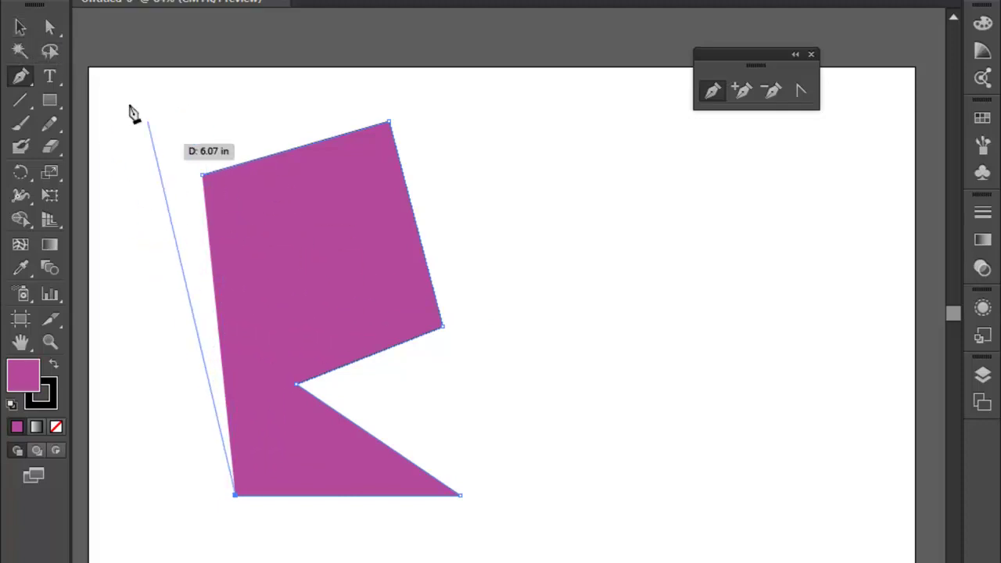
click(21, 28)
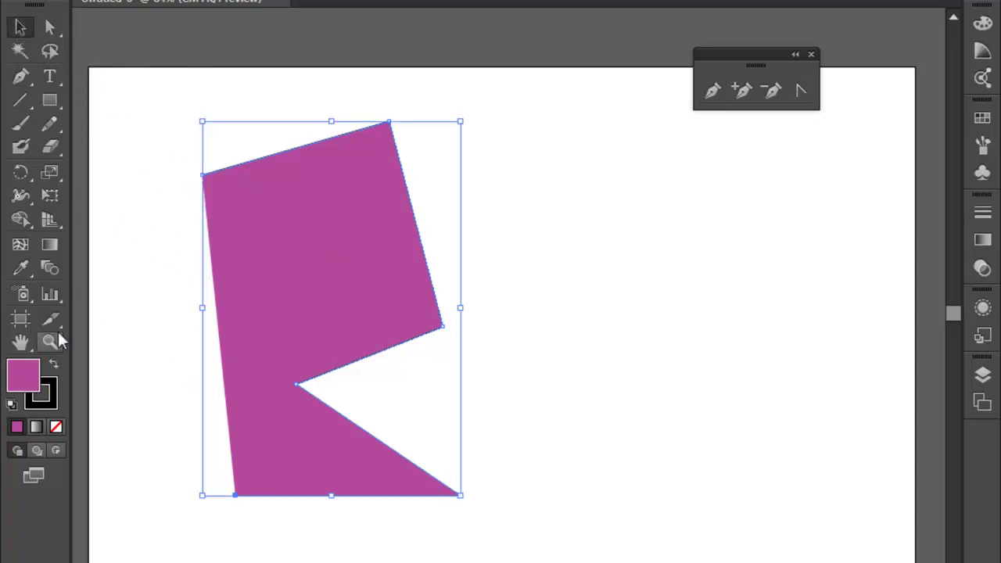
Remove the magenta fill, move the outline up and right, and reconnect new Pen lines to its open ends.
click(56, 427)
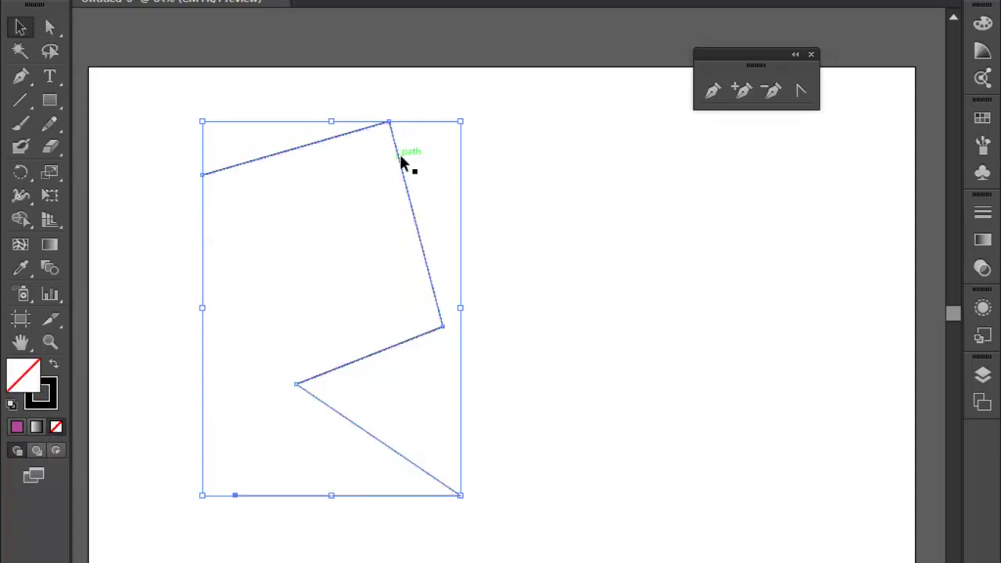
drag(398, 160, 631, 134)
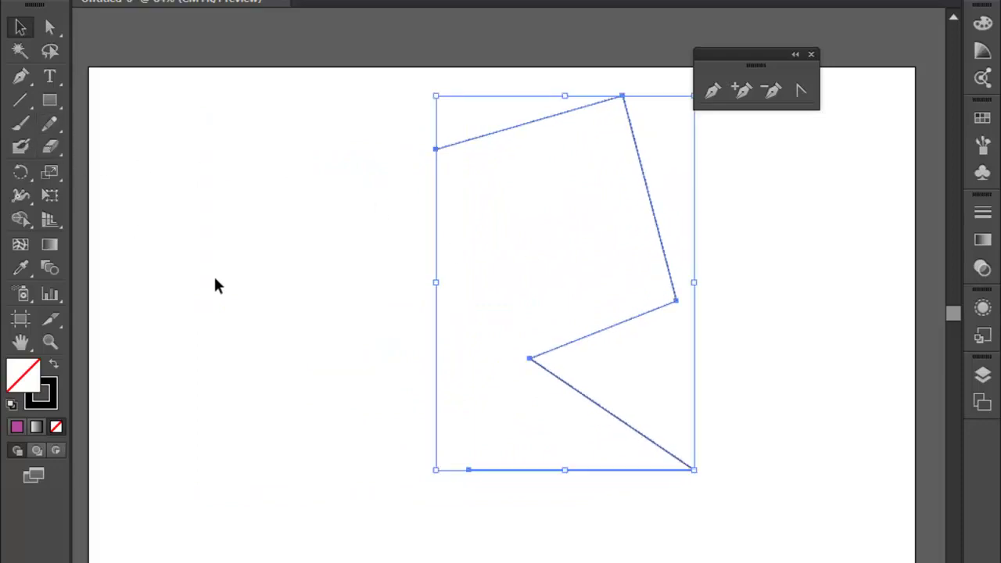
key(p)
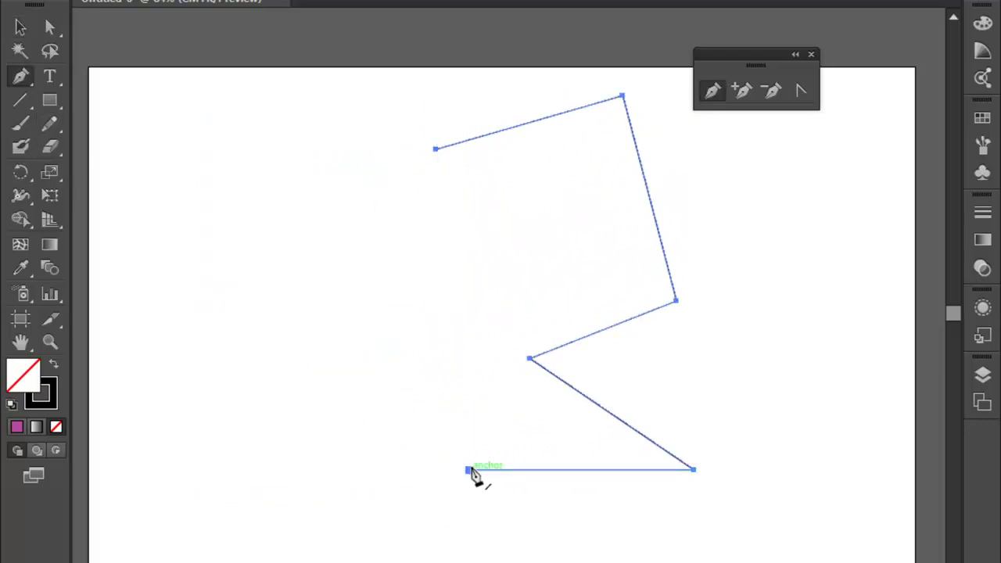
click(448, 323)
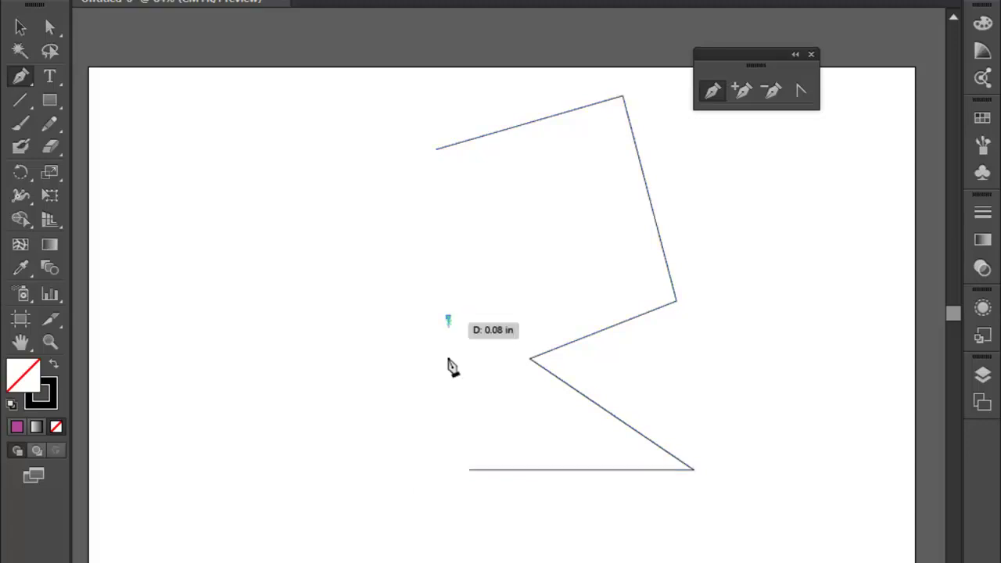
click(468, 470)
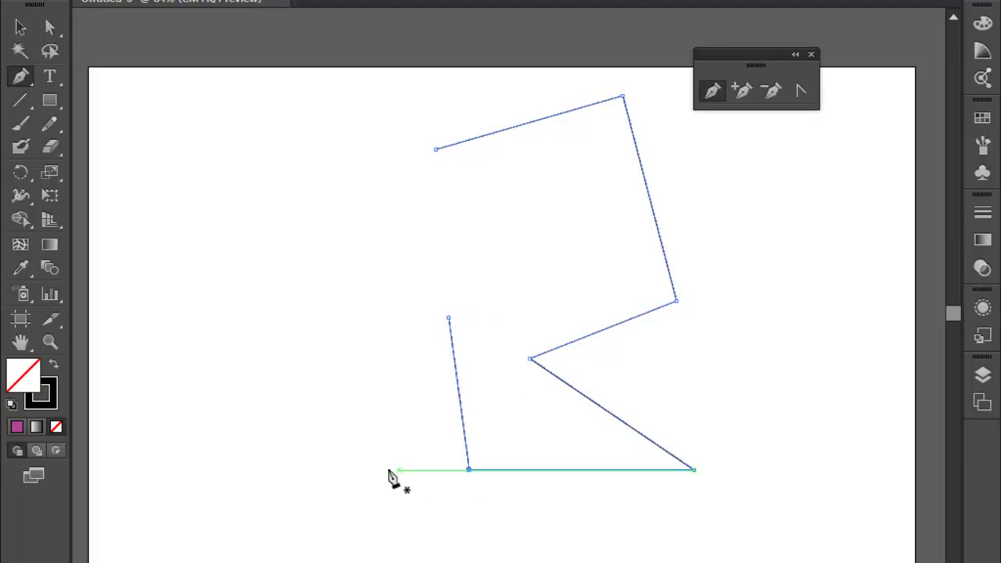
ctrl+click(317, 471)
click(313, 469)
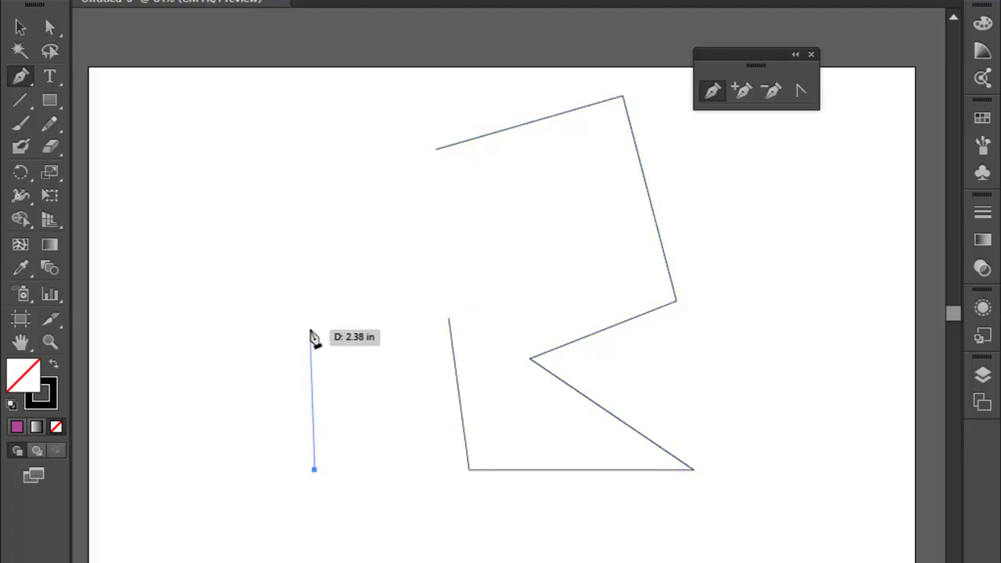
click(448, 319)
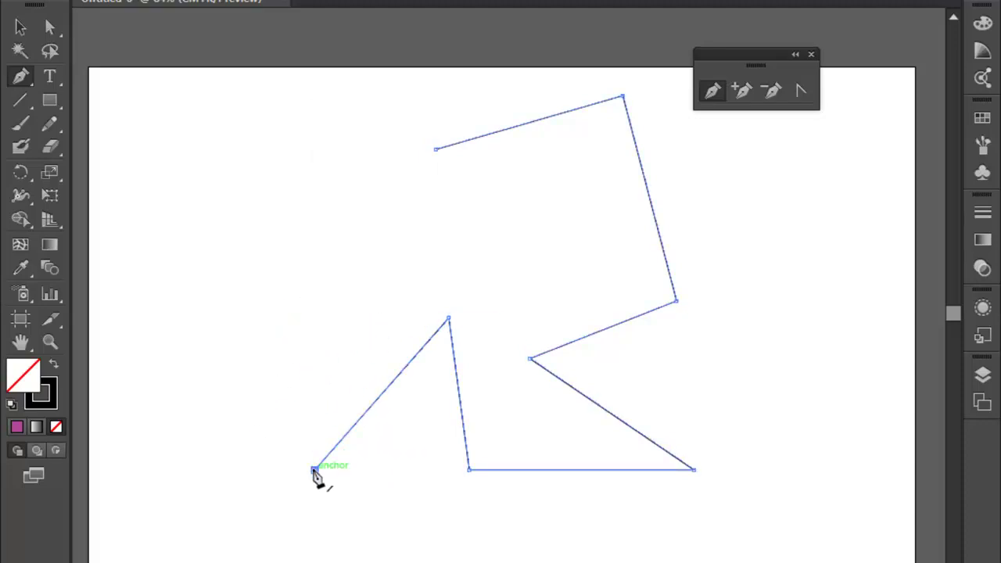
Add corners leftward and upward, curve the top segment into a rounded bump, and close the path.
click(313, 470)
click(305, 312)
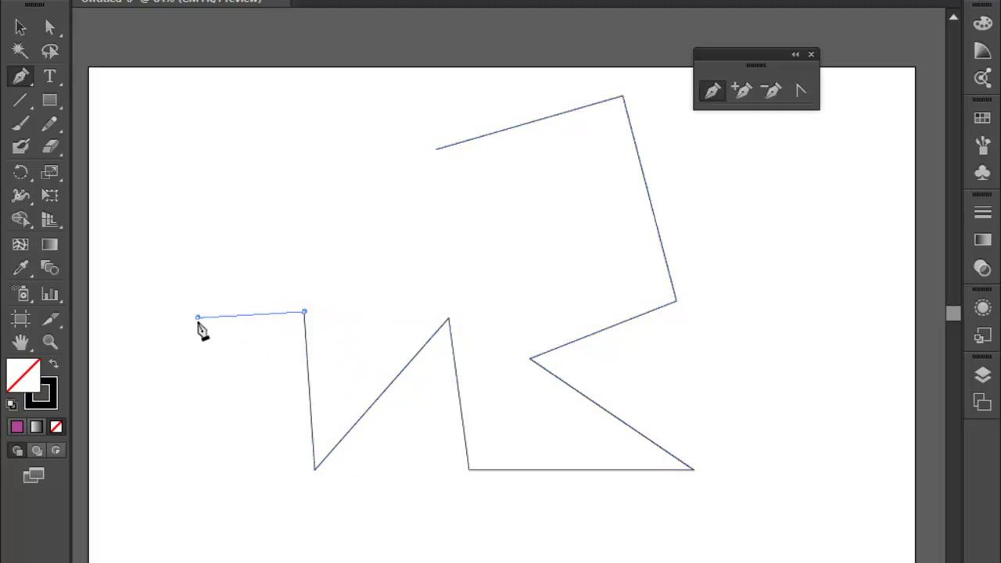
click(197, 318)
click(142, 355)
click(136, 266)
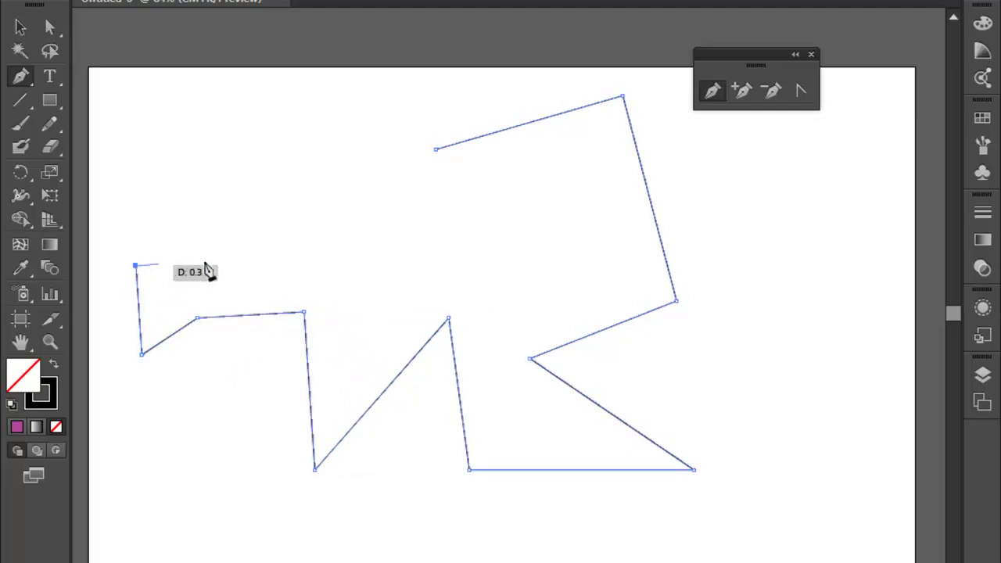
click(309, 259)
click(310, 186)
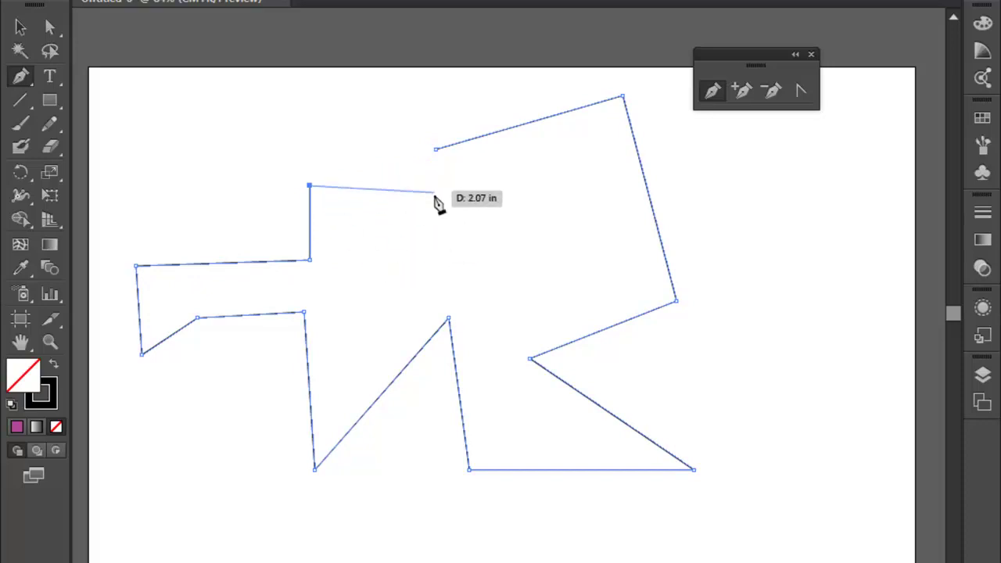
click(420, 156)
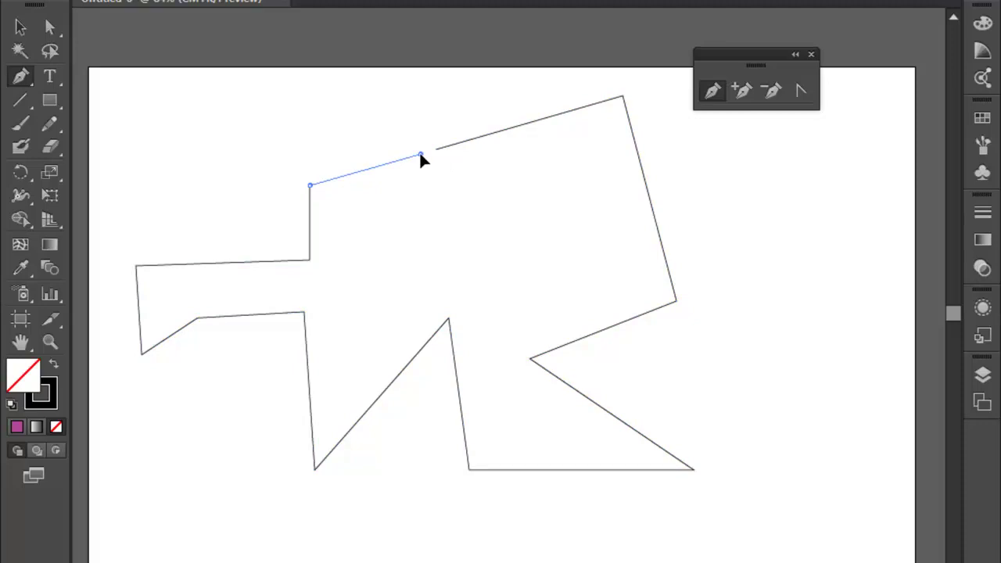
drag(420, 155, 475, 214)
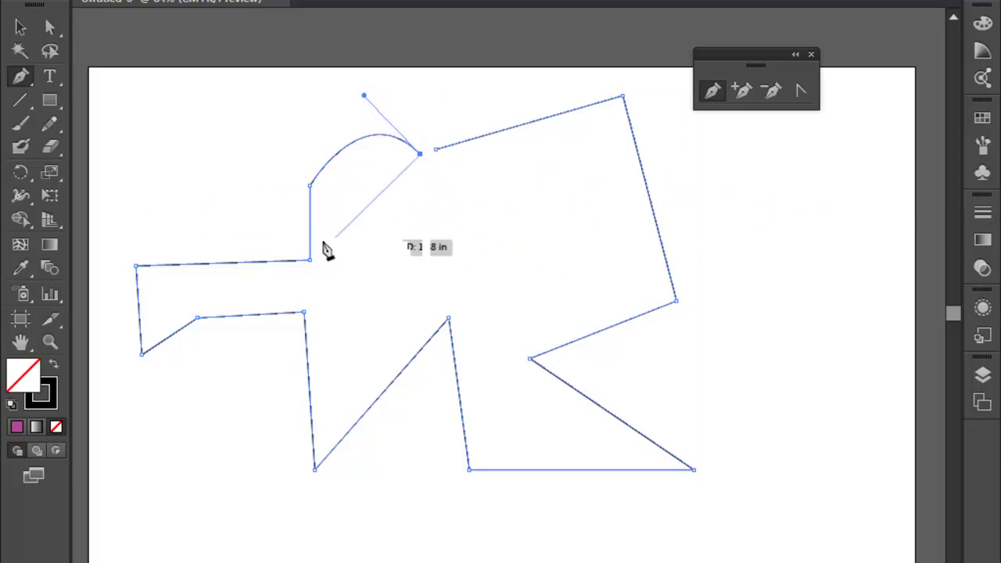
click(438, 150)
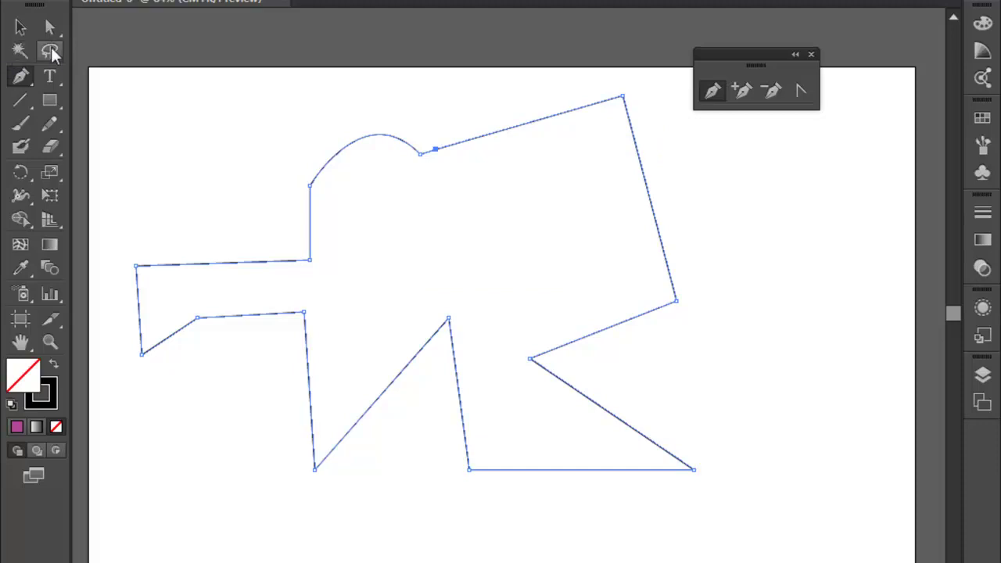
click(20, 29)
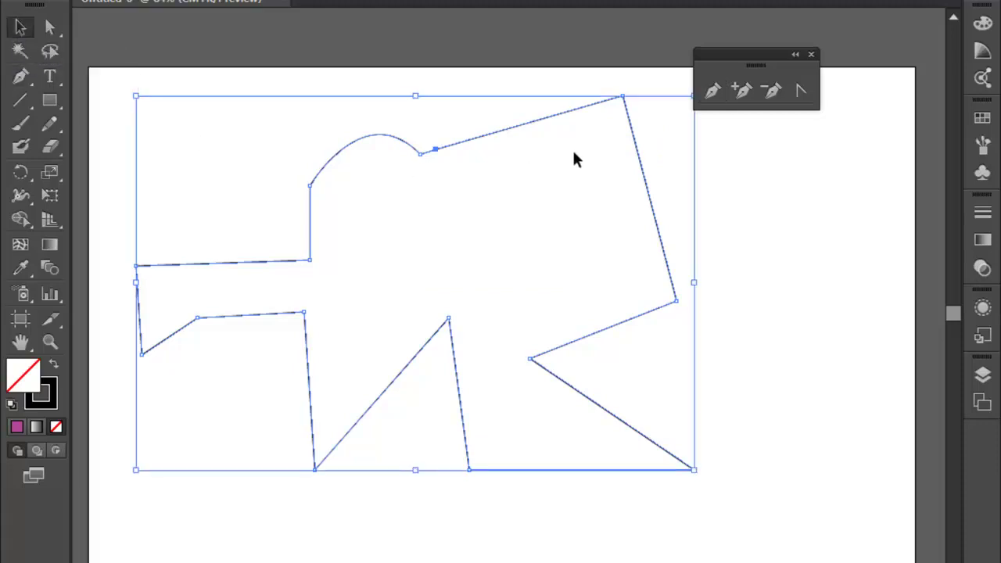
Deselect the shape and marquee-select its top-right corner anchor with Direct Selection.
click(784, 204)
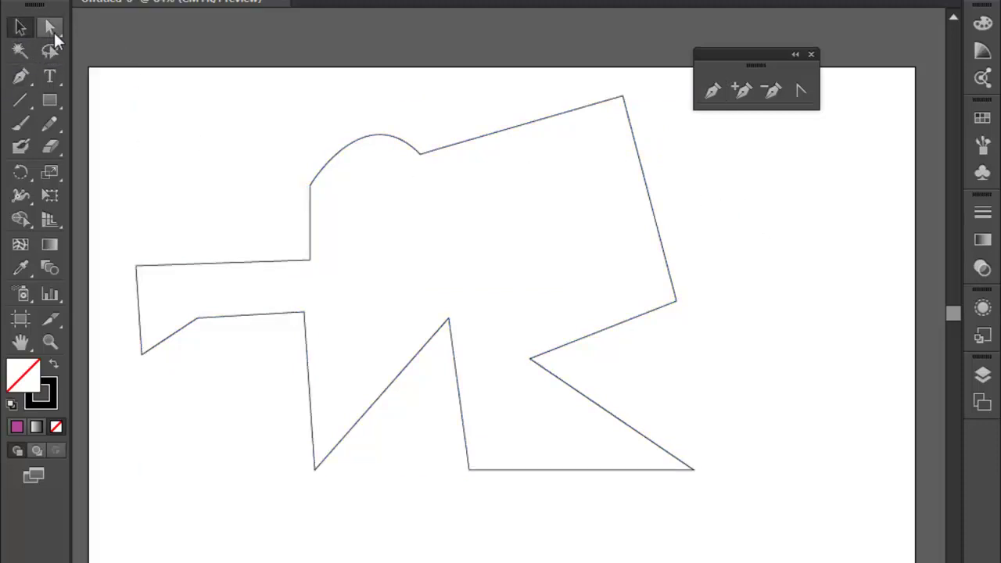
click(51, 30)
click(132, 26)
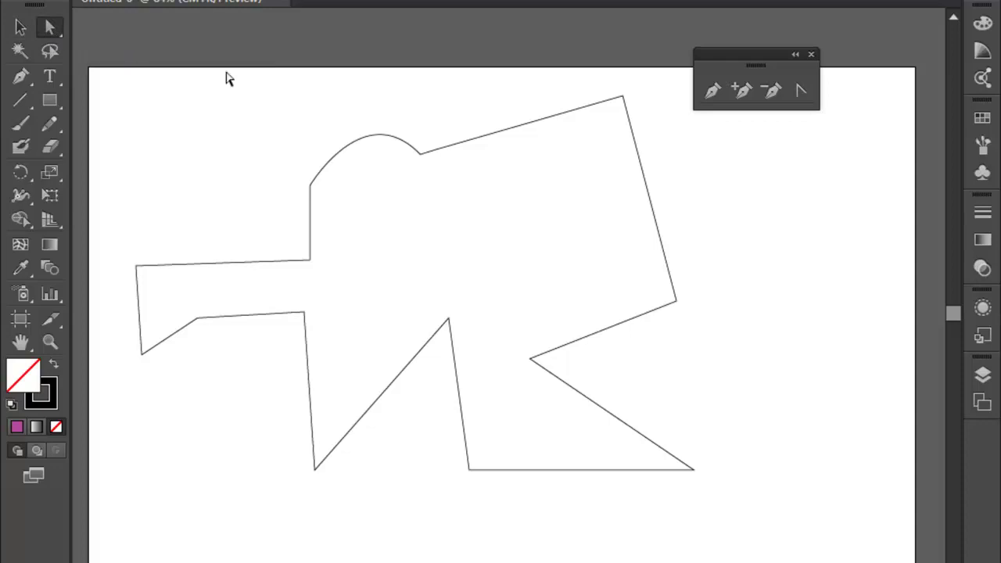
drag(645, 110, 594, 125)
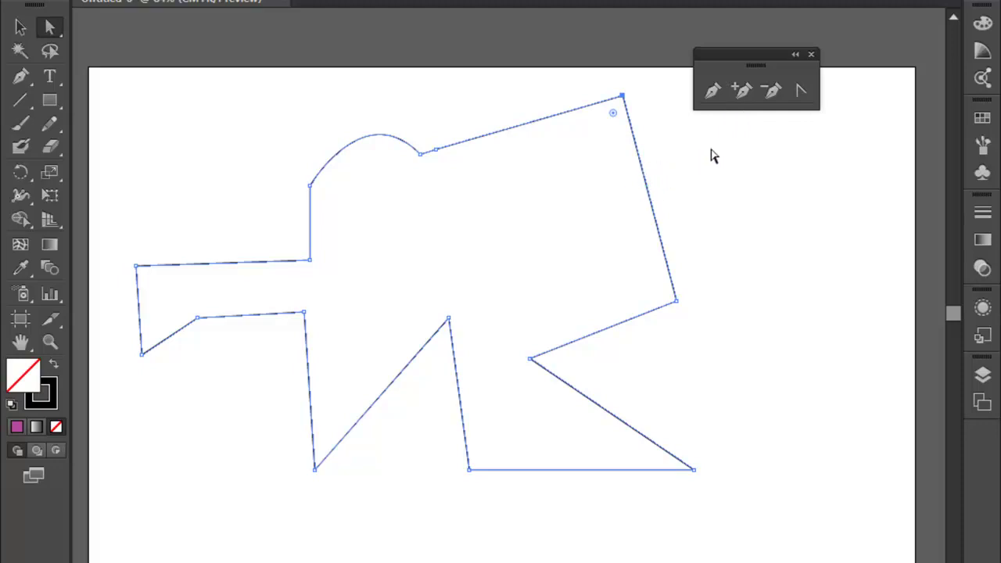
Add an anchor midway down the right edge and convert it to a smooth point bowing outward.
click(743, 92)
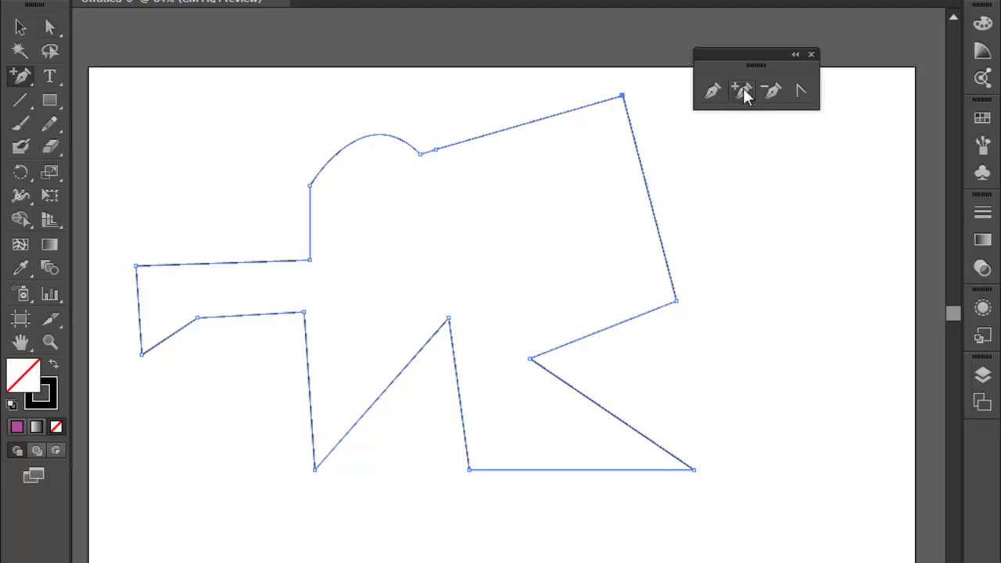
click(645, 180)
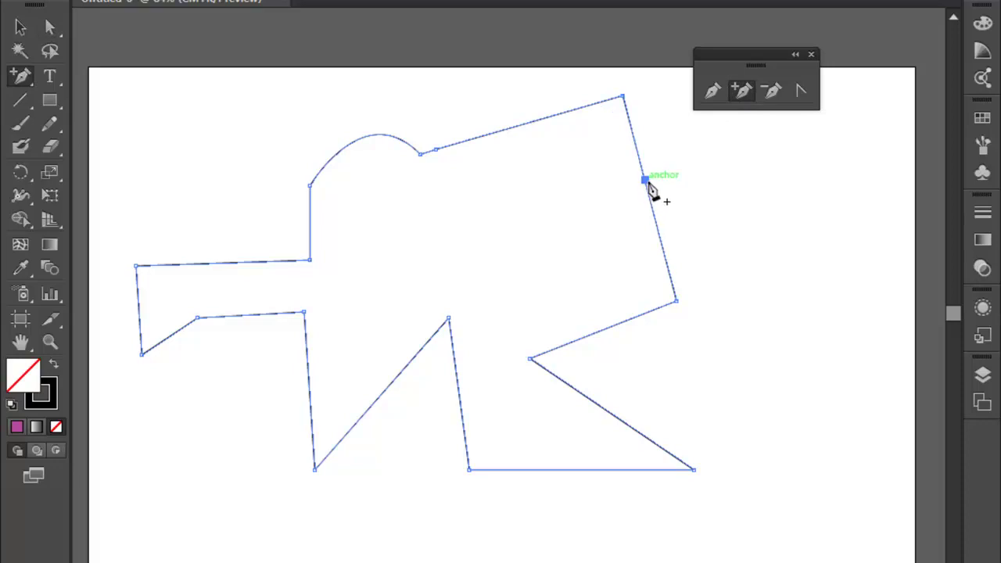
click(801, 91)
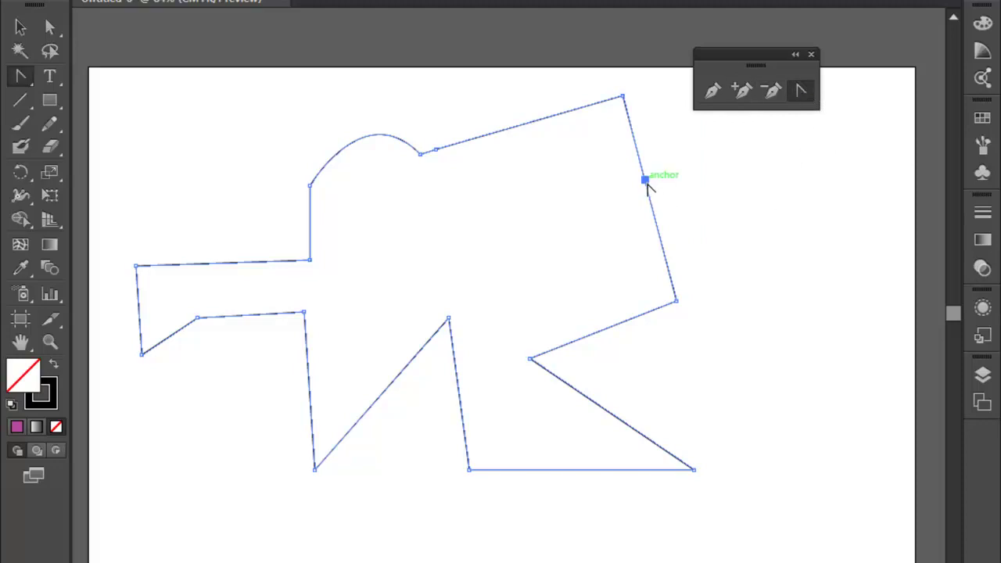
drag(644, 180, 626, 197)
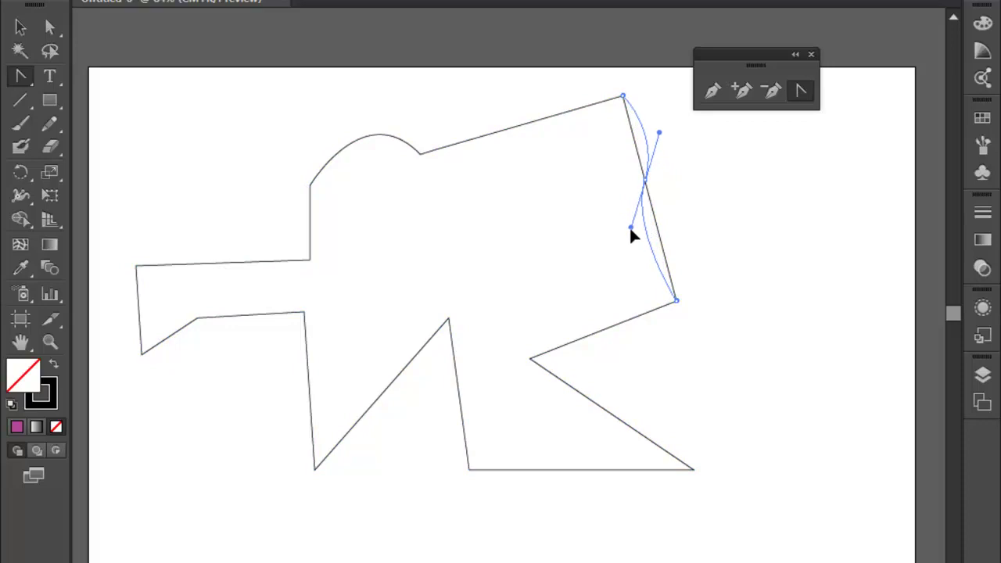
drag(629, 220, 708, 246)
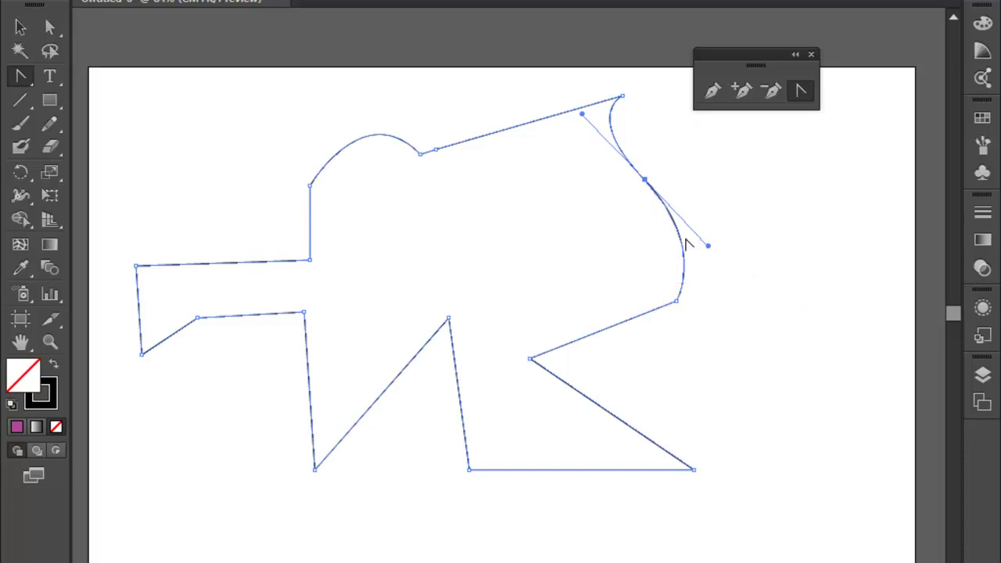
click(24, 29)
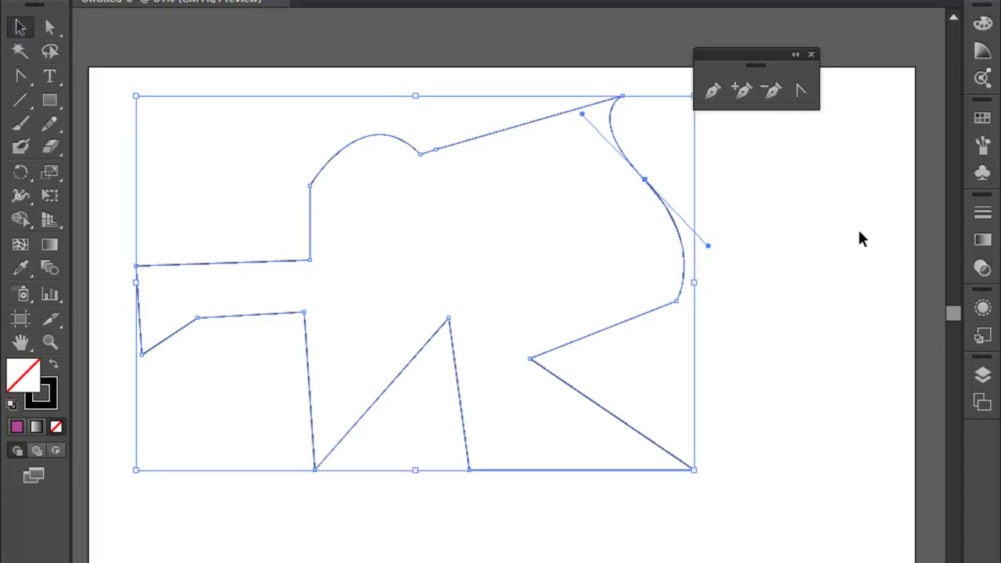
click(819, 232)
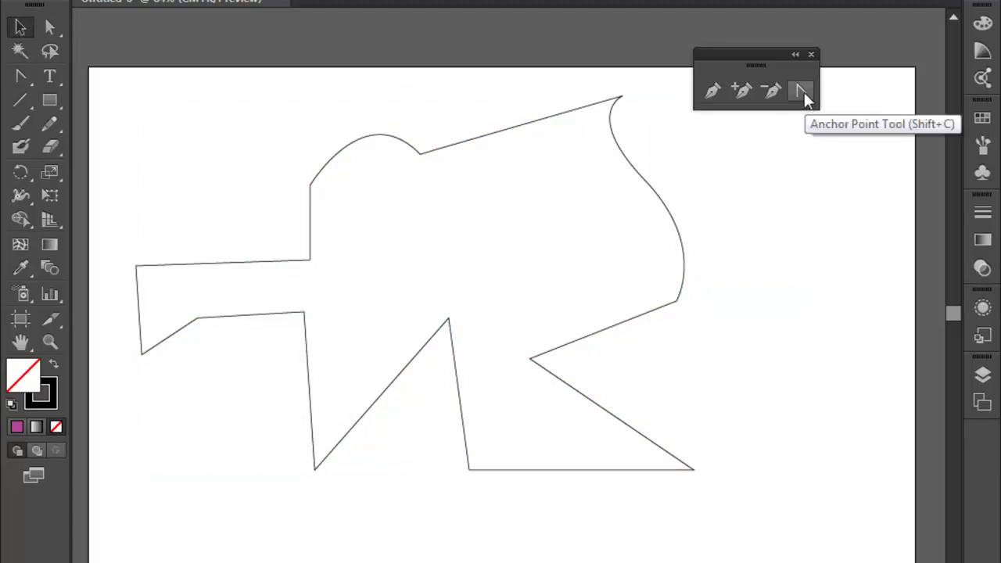
Deselect the outline, then marquee-select only its top-right anchor with Direct Selection.
click(610, 100)
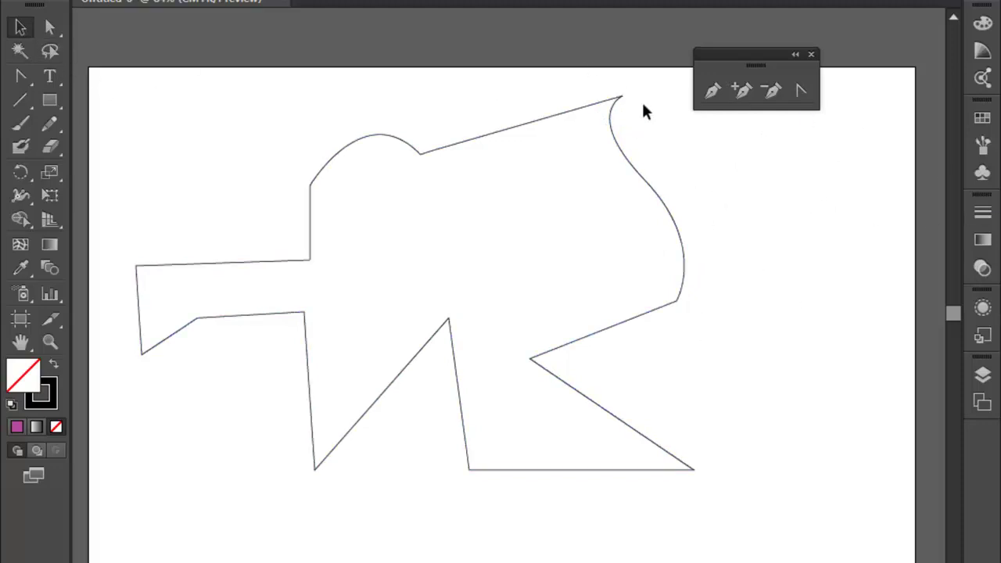
click(619, 100)
click(284, 99)
click(49, 27)
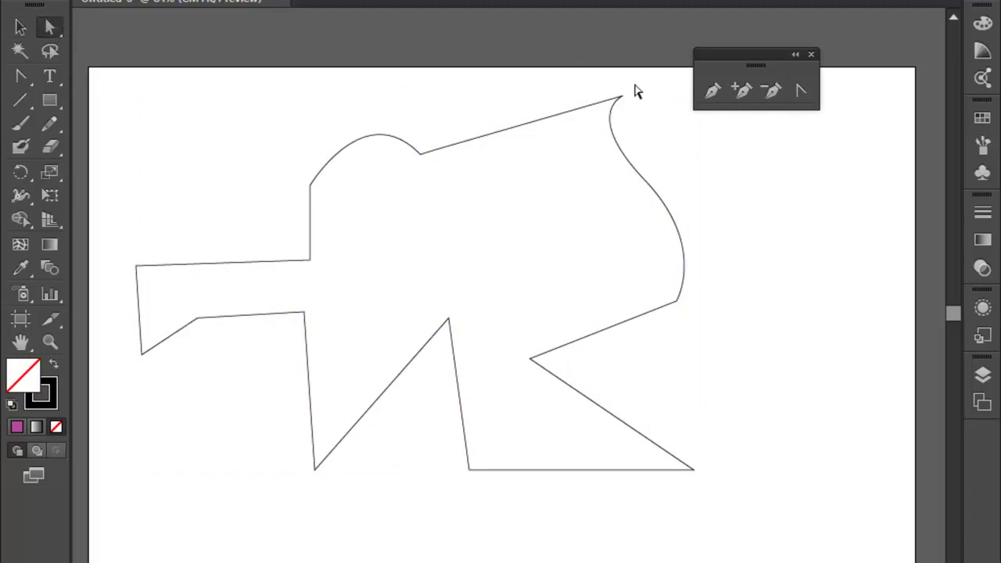
drag(635, 92, 580, 135)
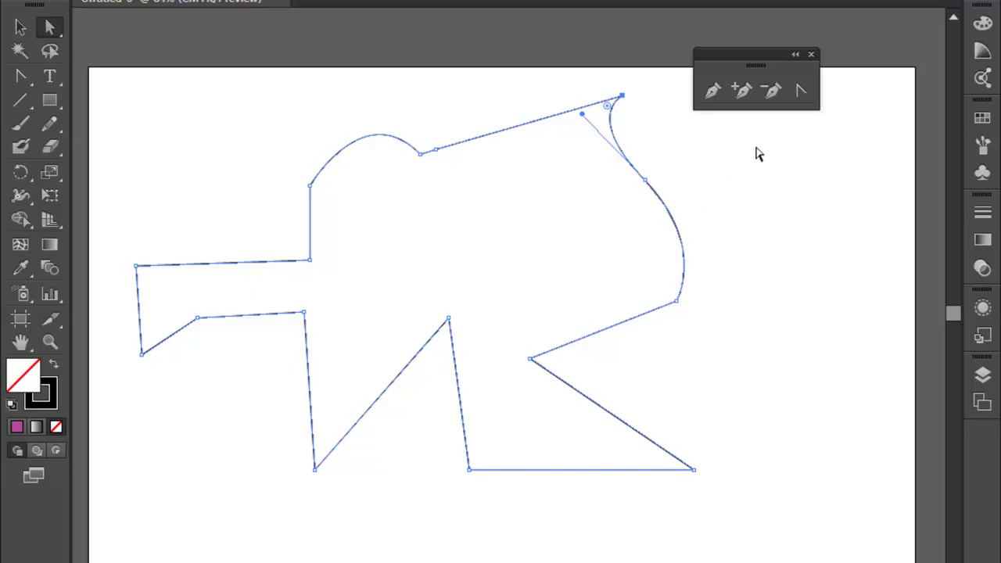
Remove the top-right, right-edge and top-arc anchors with Delete Anchor Point, then delete the remaining top point.
click(771, 91)
click(622, 95)
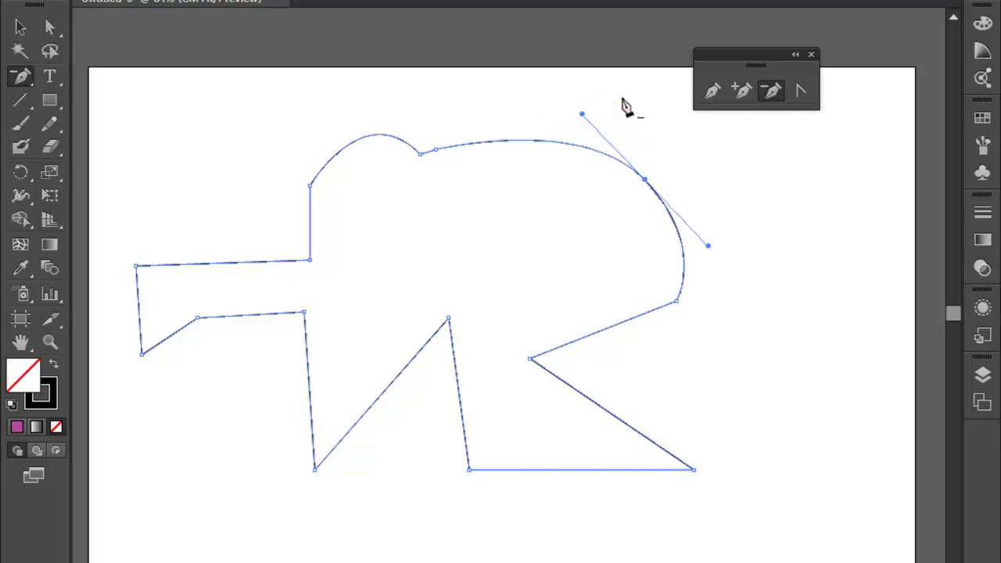
click(645, 182)
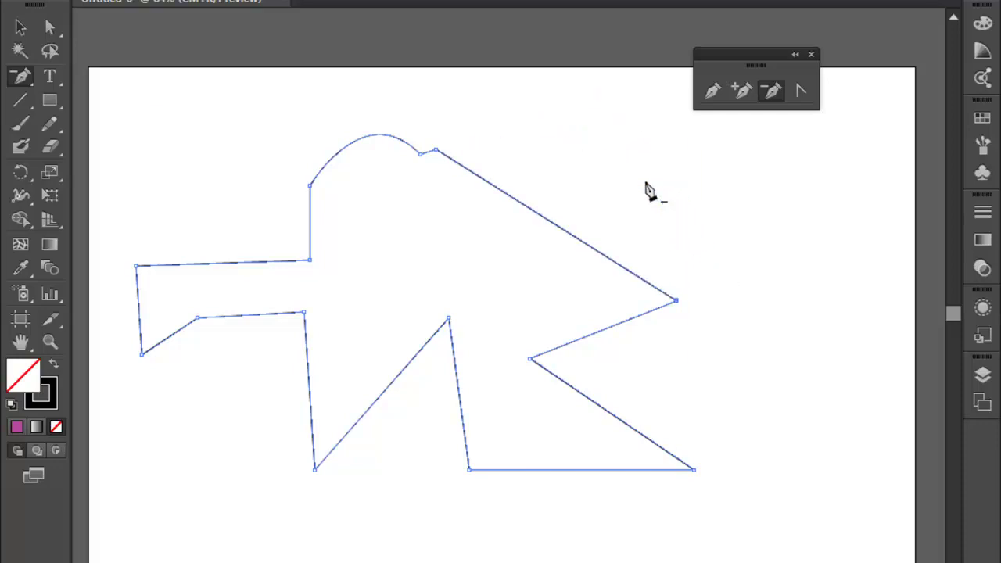
click(676, 300)
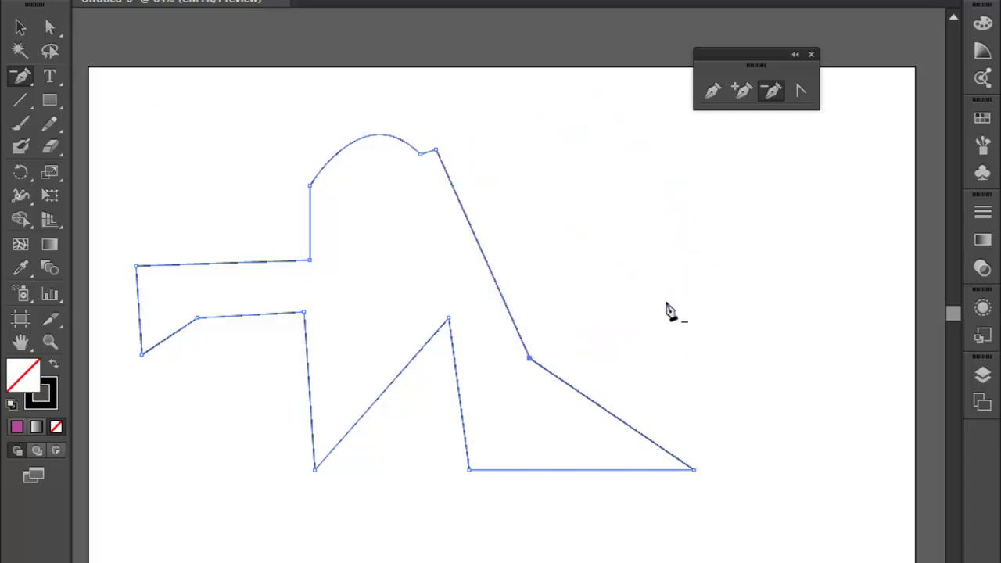
click(528, 360)
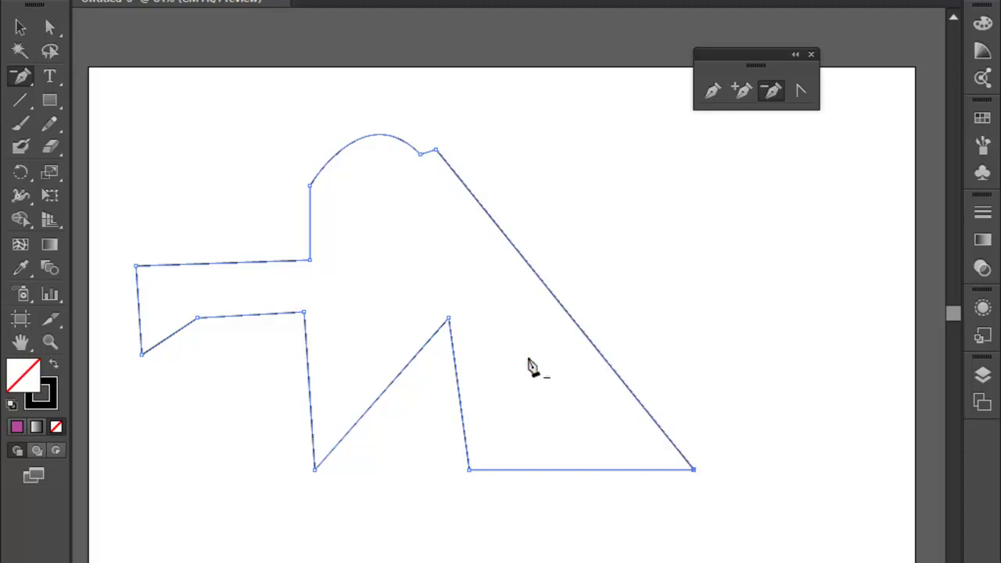
click(435, 150)
click(420, 154)
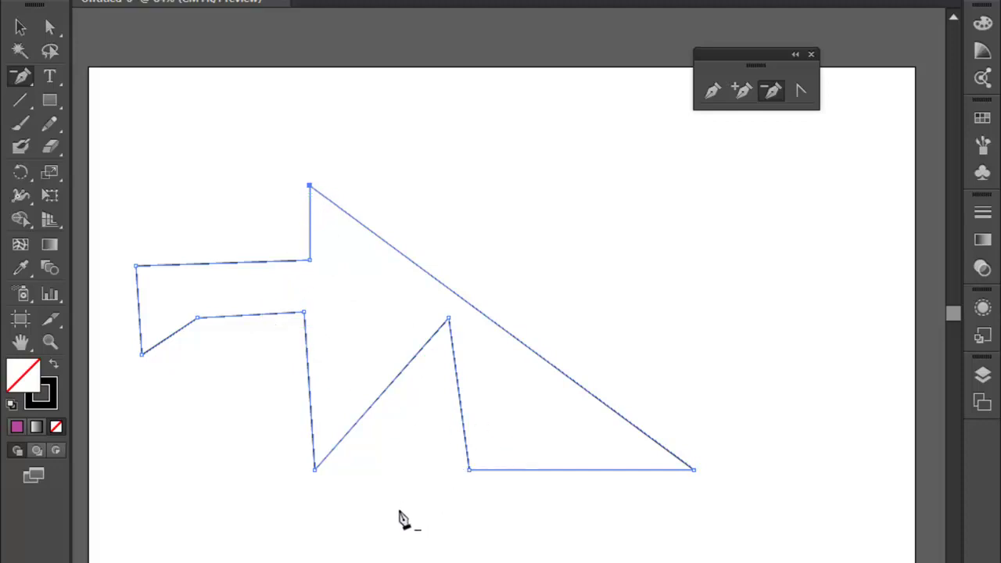
key(Delete)
key(Delete)
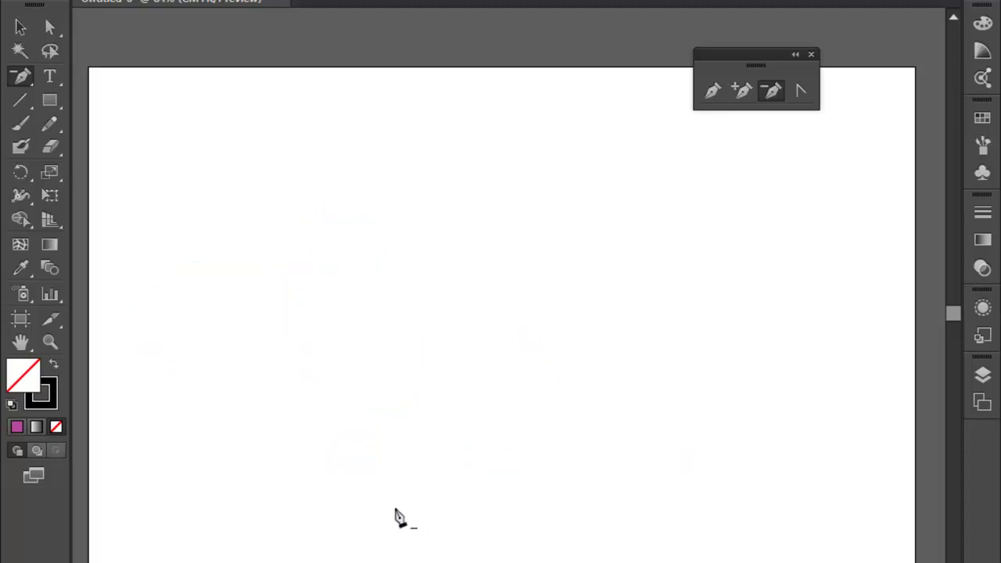
click(20, 28)
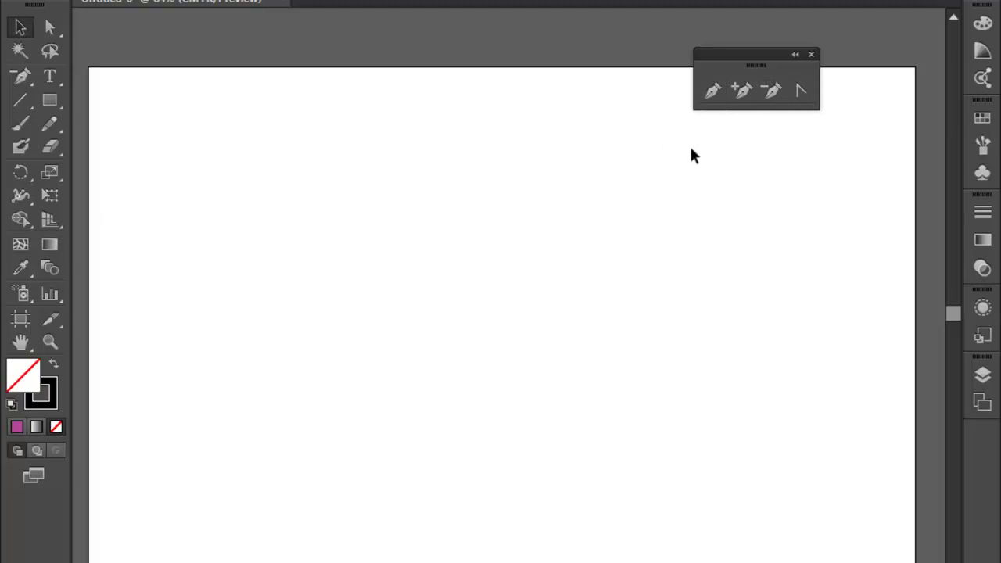
Draw a closed six-corner Pen outline with a stepped notch at its upper right.
key(p)
click(341, 166)
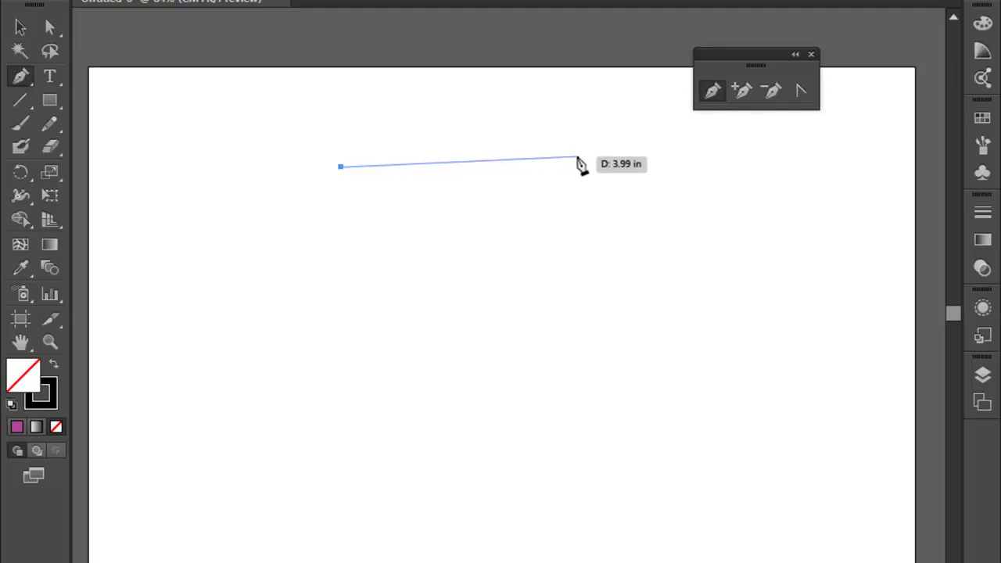
click(577, 166)
click(576, 166)
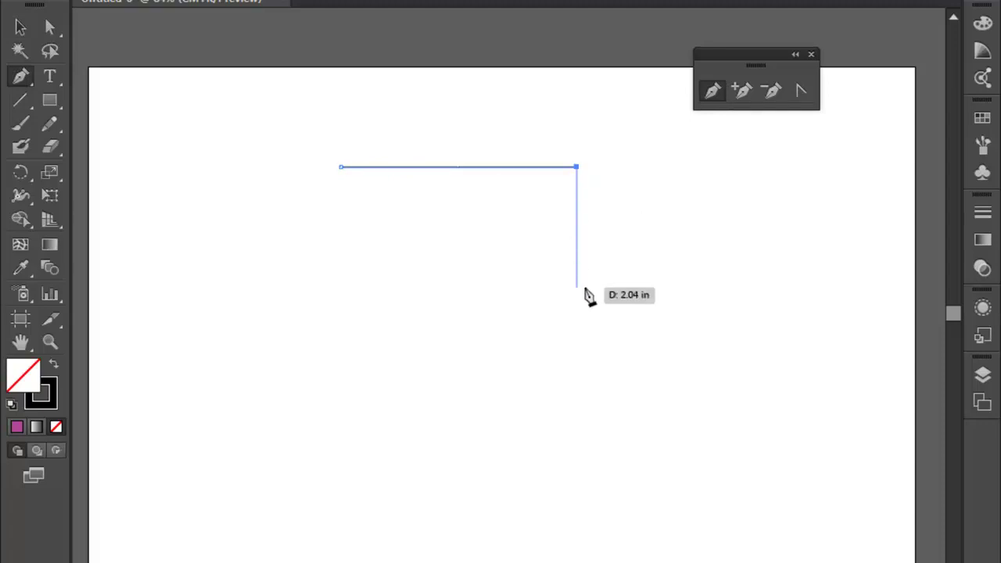
click(577, 287)
click(697, 287)
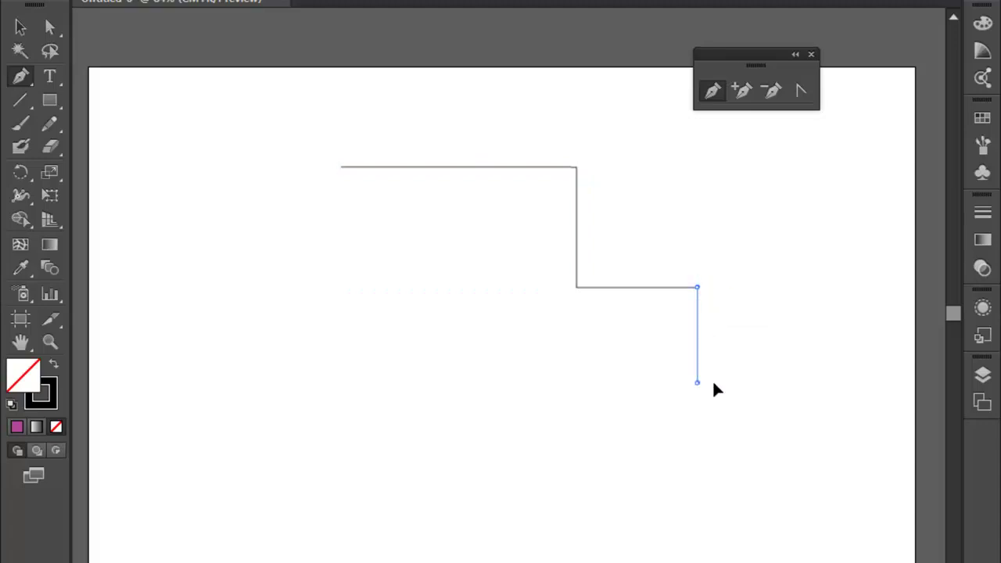
click(697, 383)
click(492, 383)
click(329, 383)
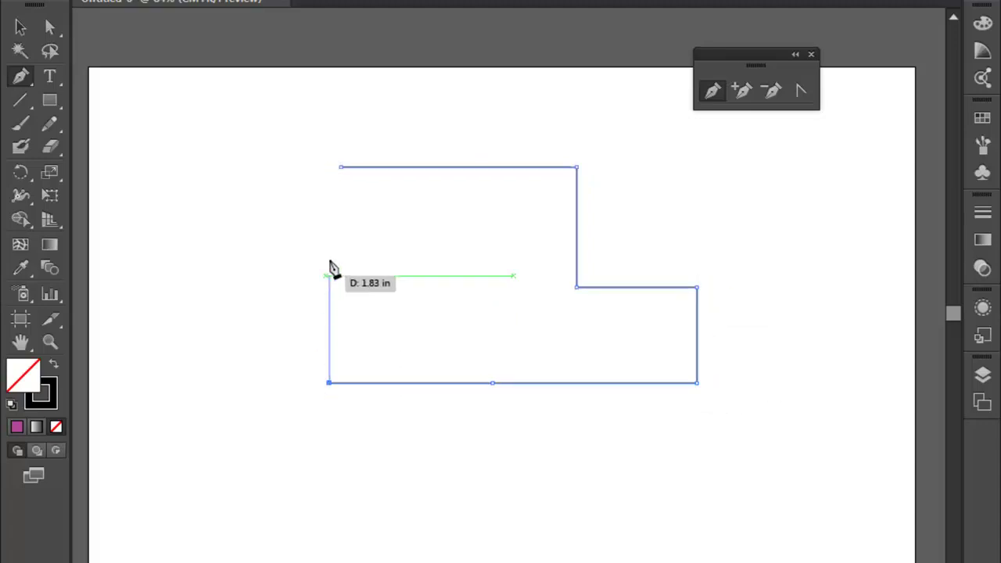
click(330, 168)
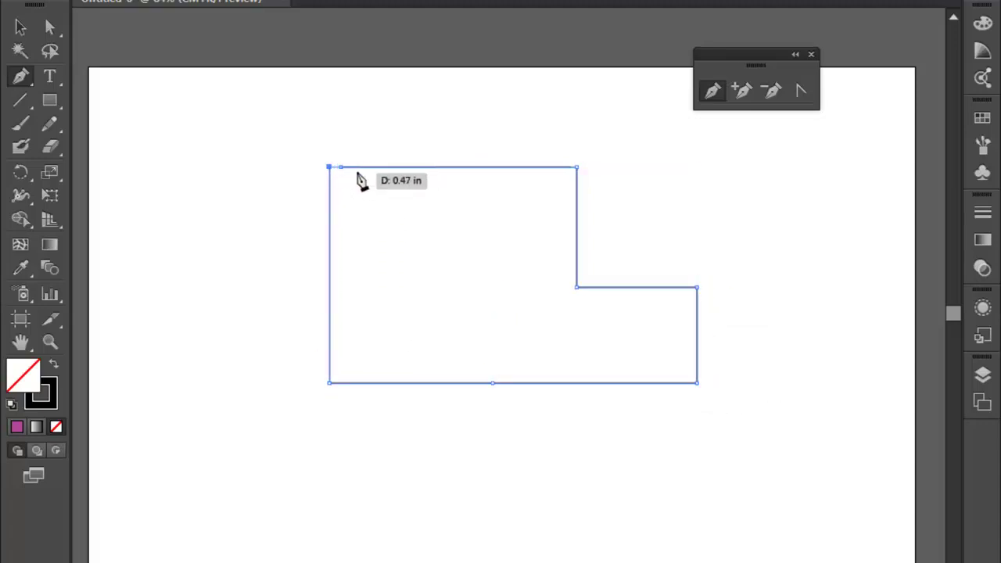
click(341, 168)
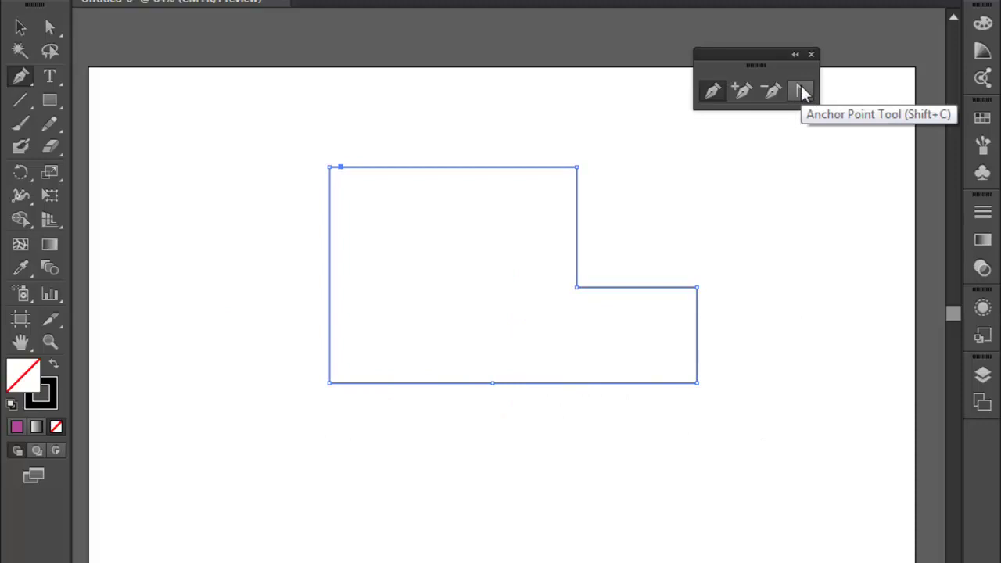
After dismissing the Add Anchor Point error, drag the bottom-edge anchor into an S-shaped wave with Convert Anchor Point.
click(742, 91)
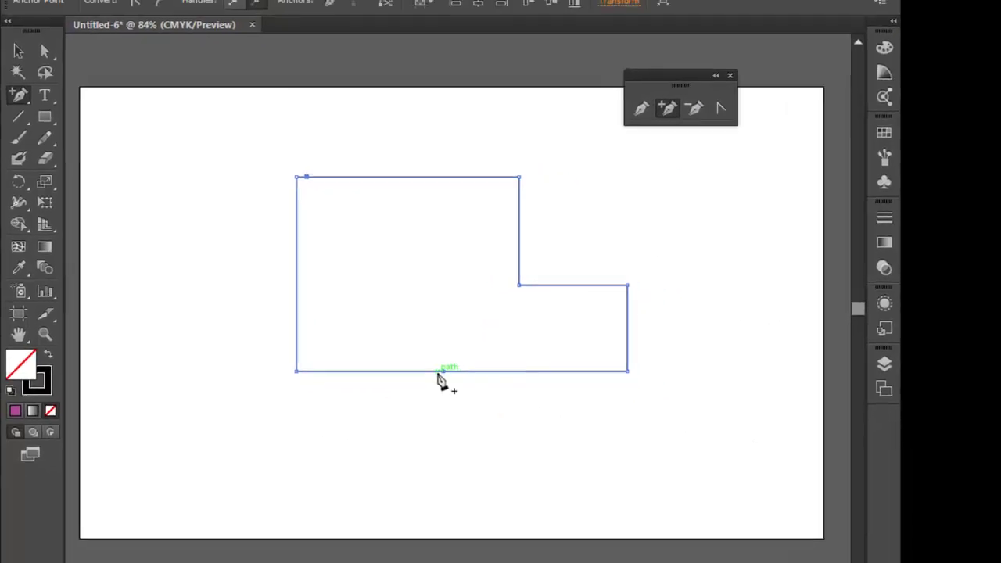
click(492, 382)
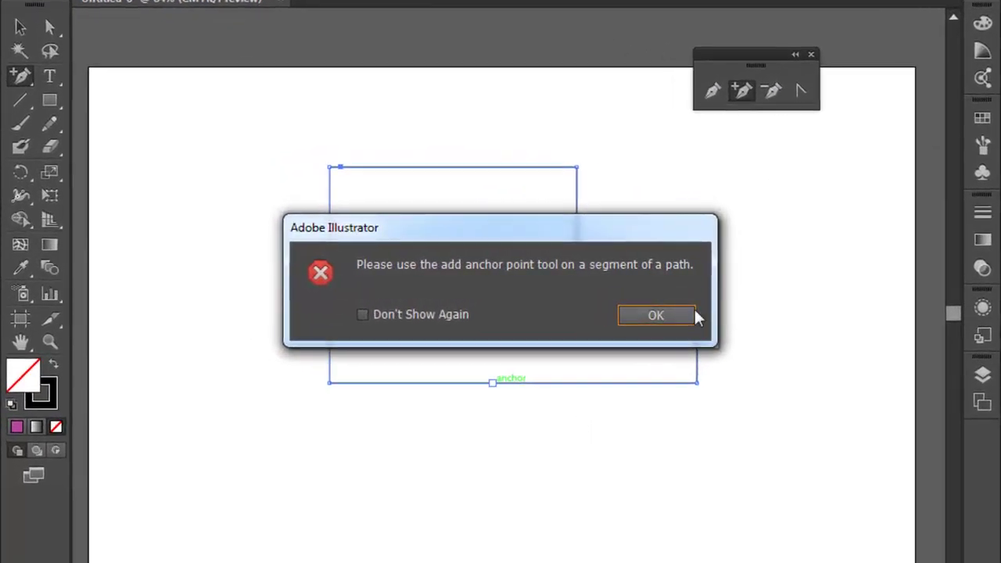
click(527, 306)
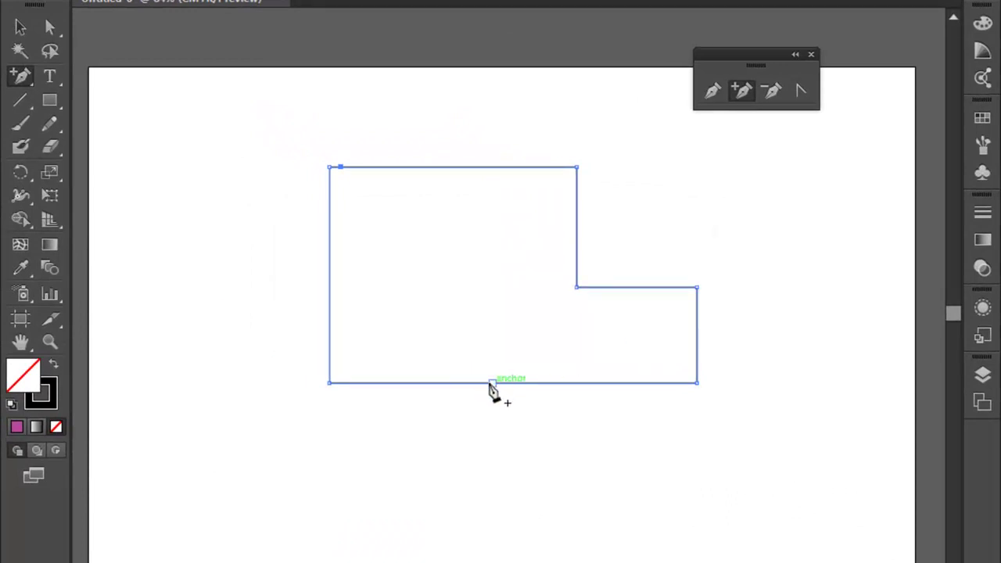
click(802, 92)
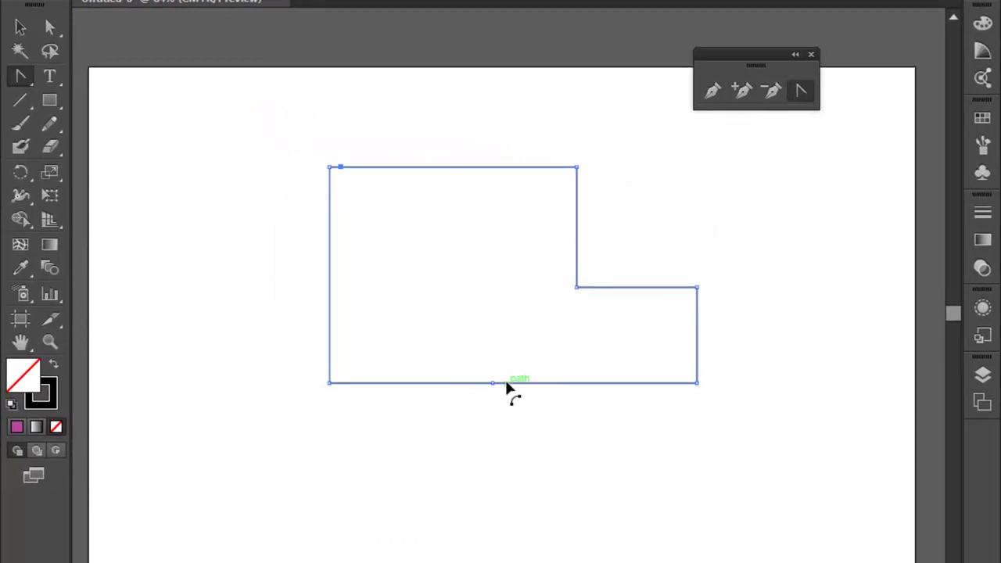
drag(494, 385, 404, 331)
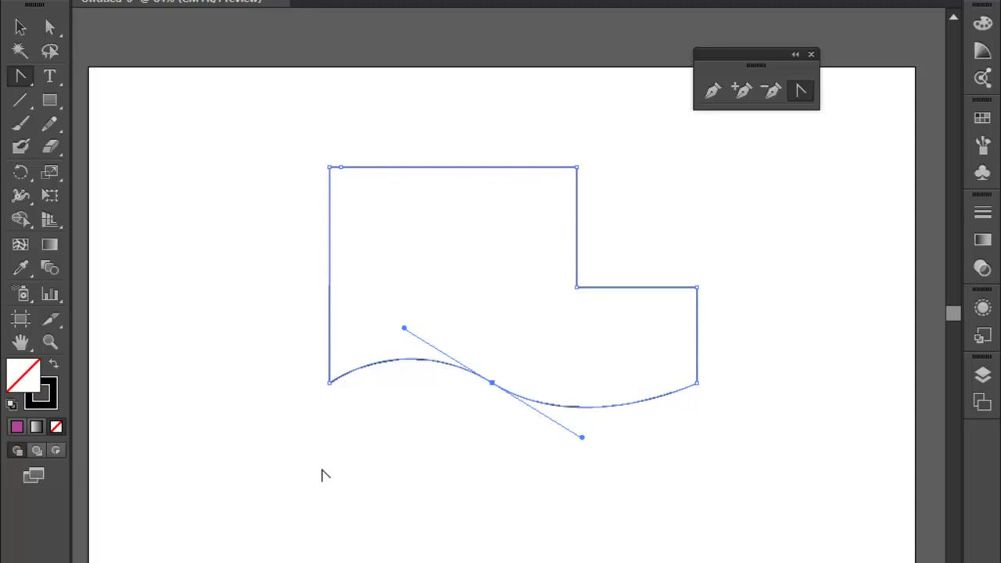
Cycle through the Convert, Pen, Add and Delete Anchor Point tools, then remove the wavy outline.
click(805, 93)
key(p)
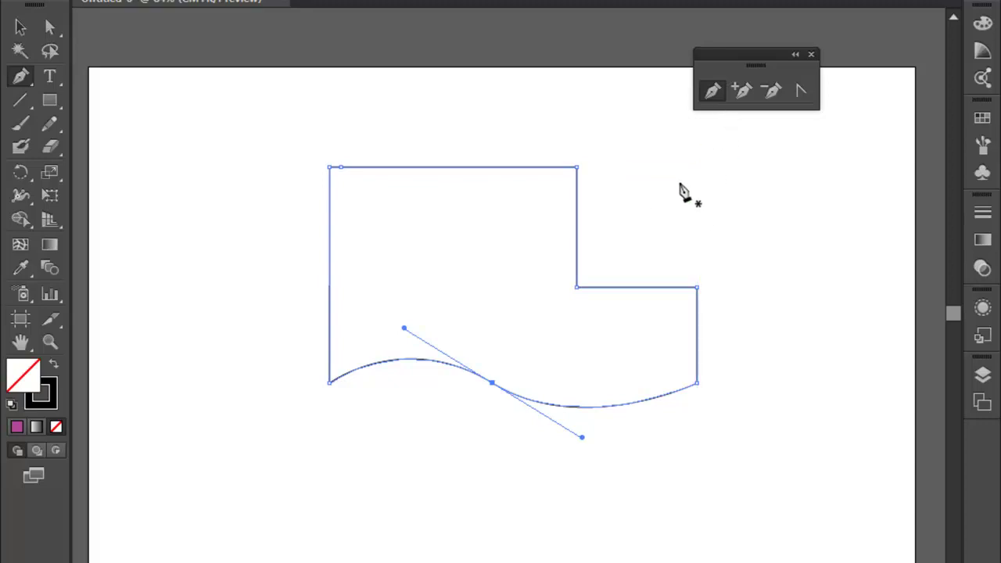
key(plus)
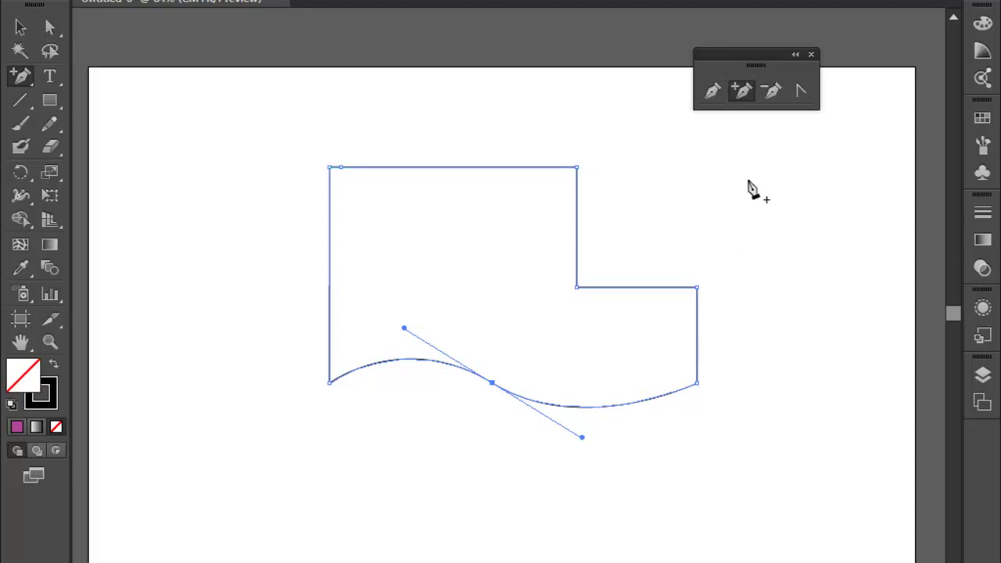
key(minus)
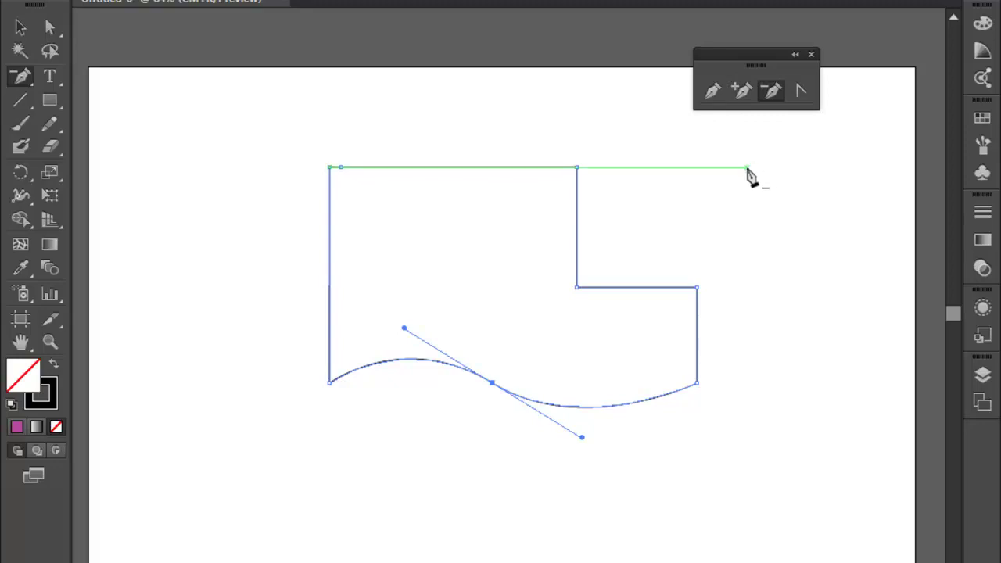
click(809, 90)
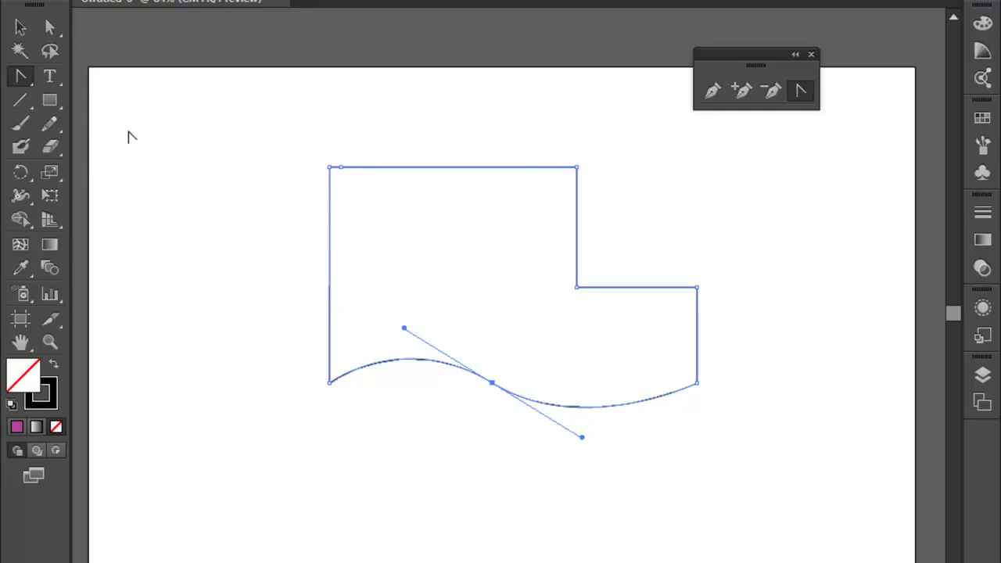
click(20, 27)
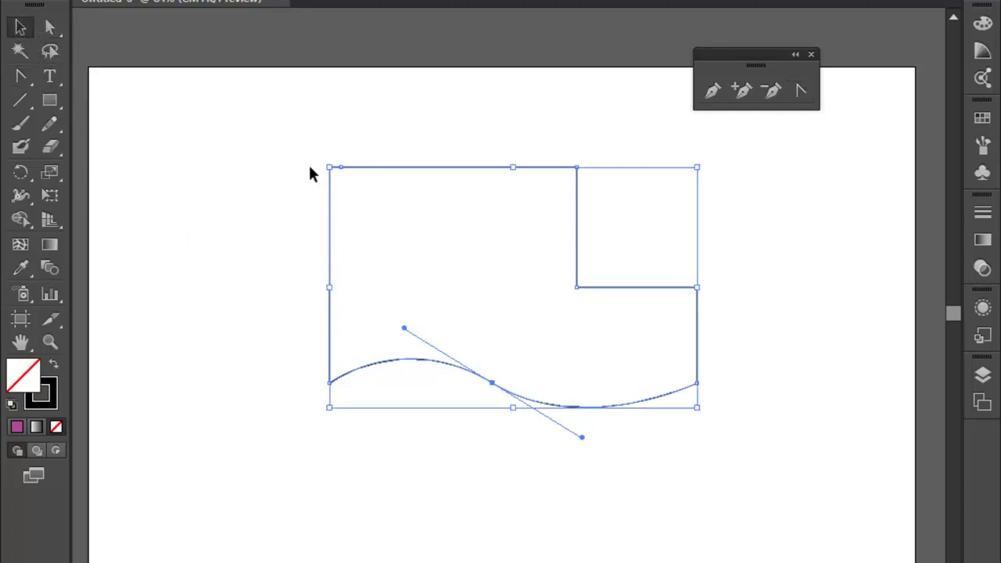
key(ctrl+z)
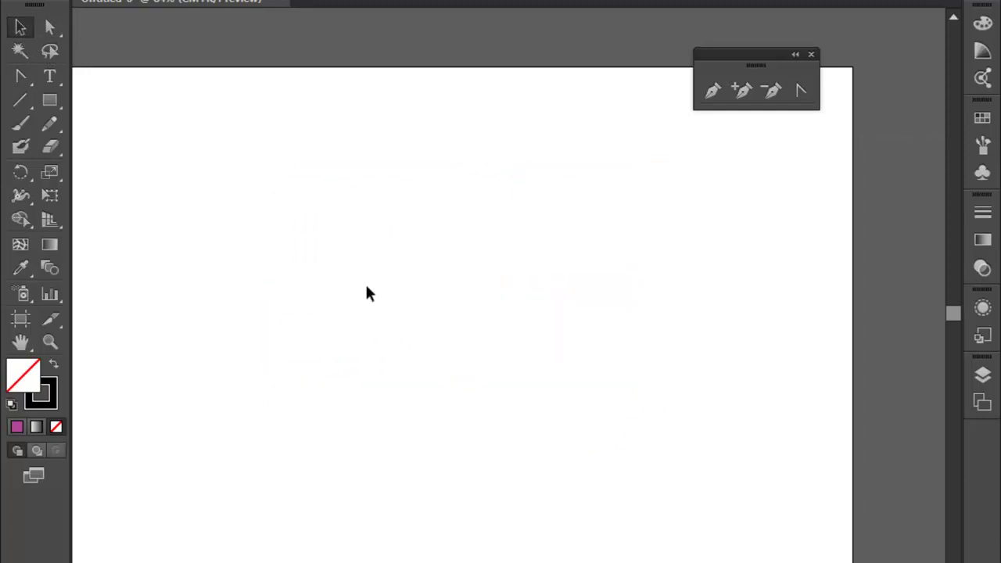
Draw a closed lens-shaped path with the Pen tool, joining two curved sides at bottom and top points.
click(711, 90)
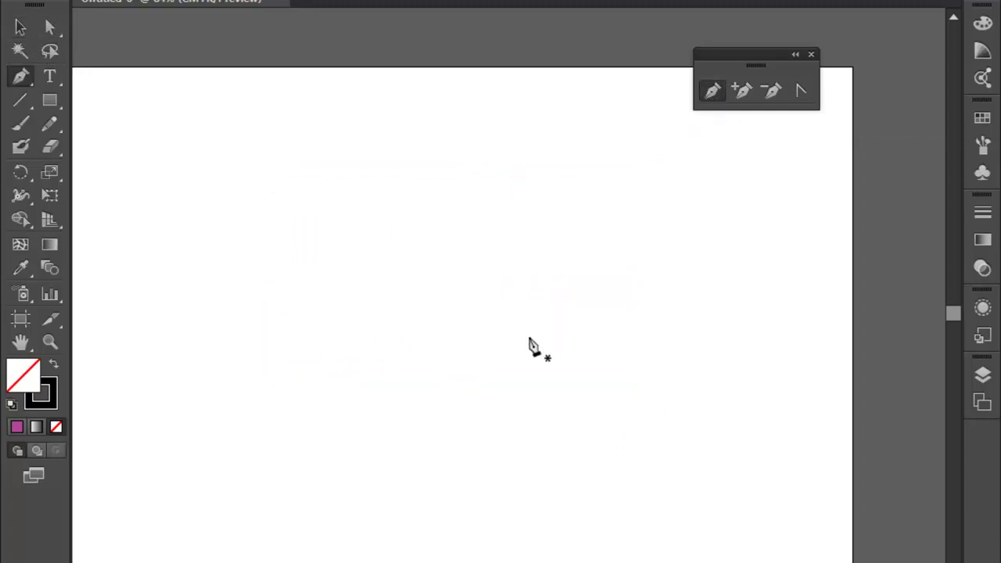
click(372, 310)
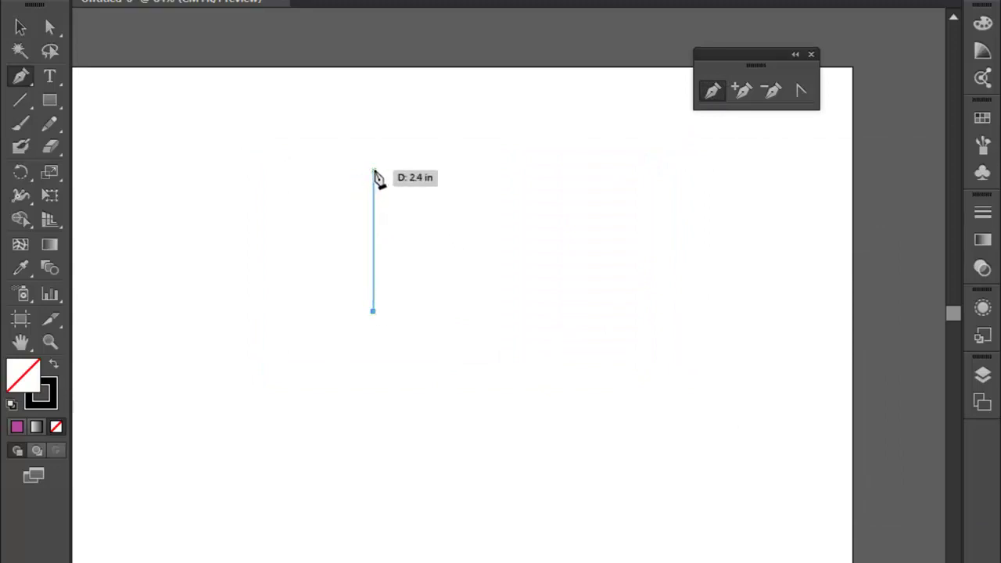
drag(374, 170, 421, 102)
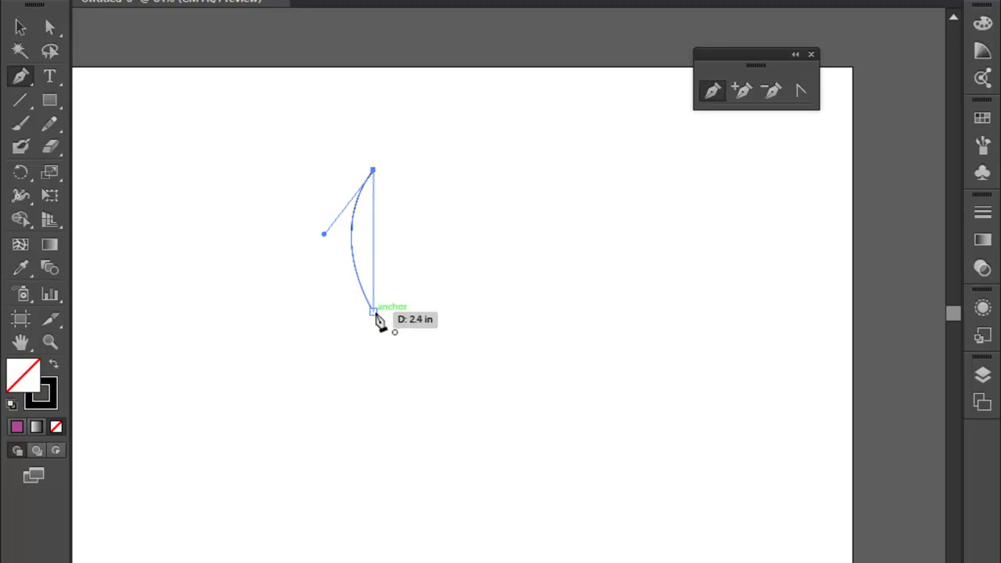
drag(373, 311, 325, 346)
drag(432, 260, 423, 214)
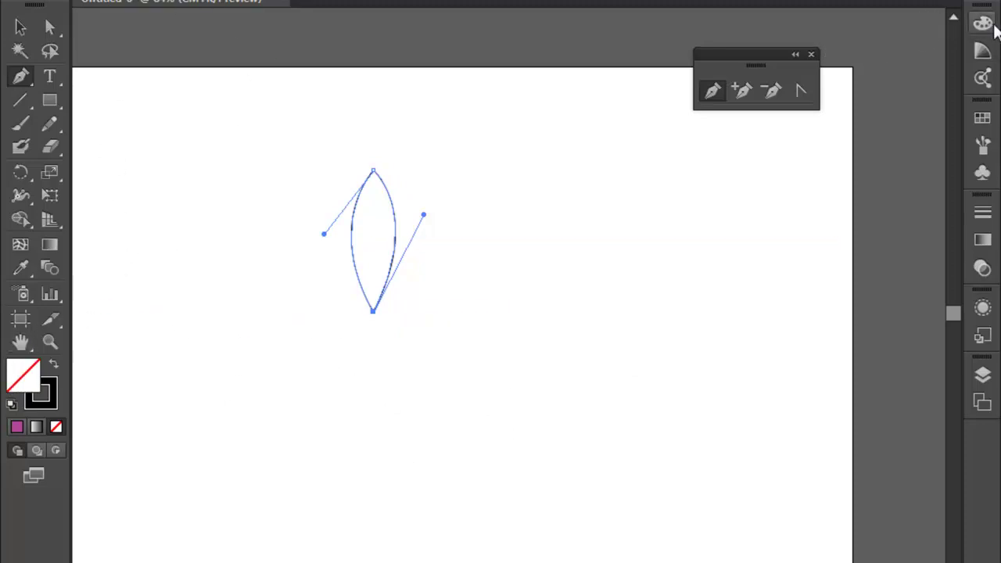
Toggle the Color panel open and closed twice.
click(990, 25)
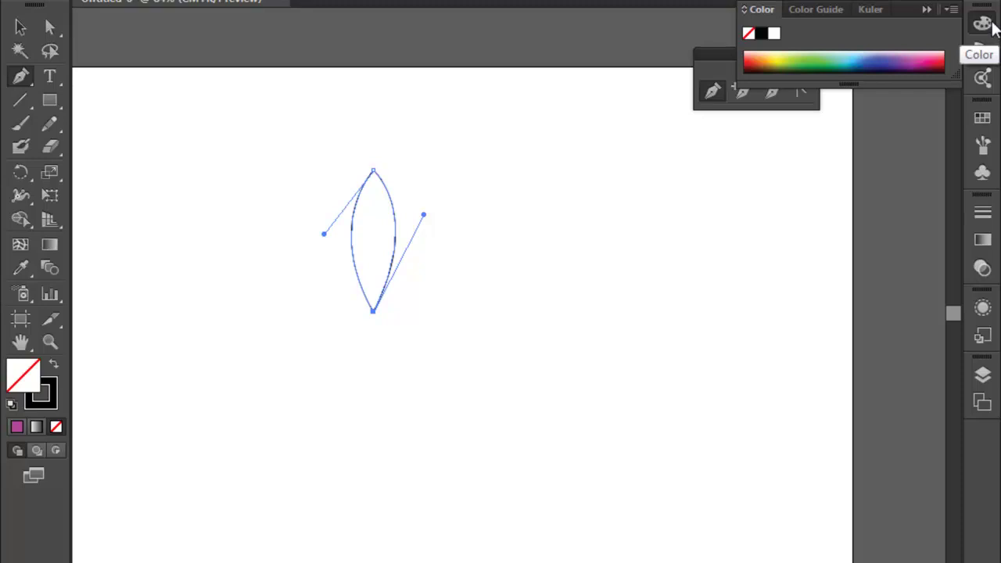
click(990, 25)
click(989, 25)
click(990, 25)
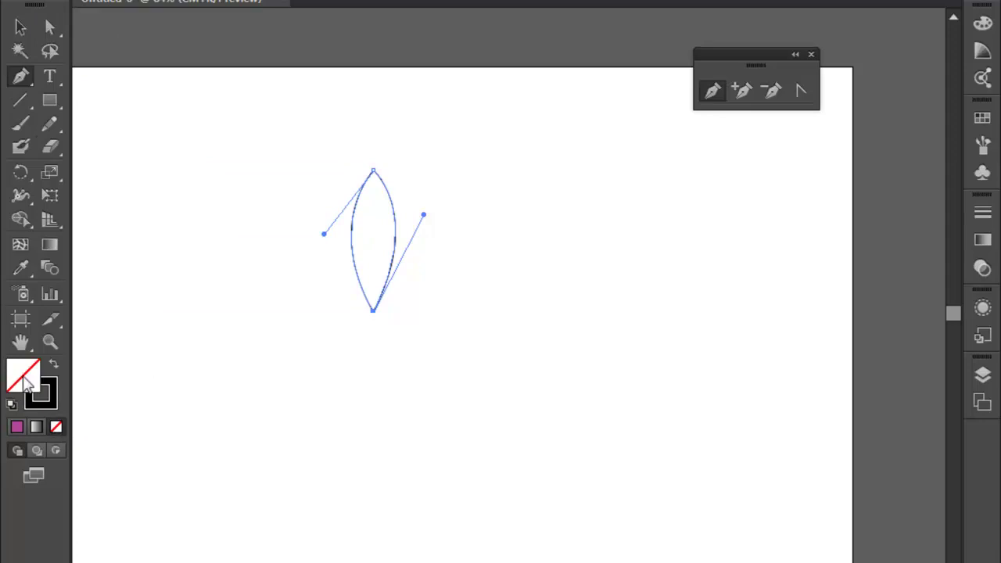
Fill the lens shape with a blue colour from the Color Picker.
double_click(28, 384)
click(522, 247)
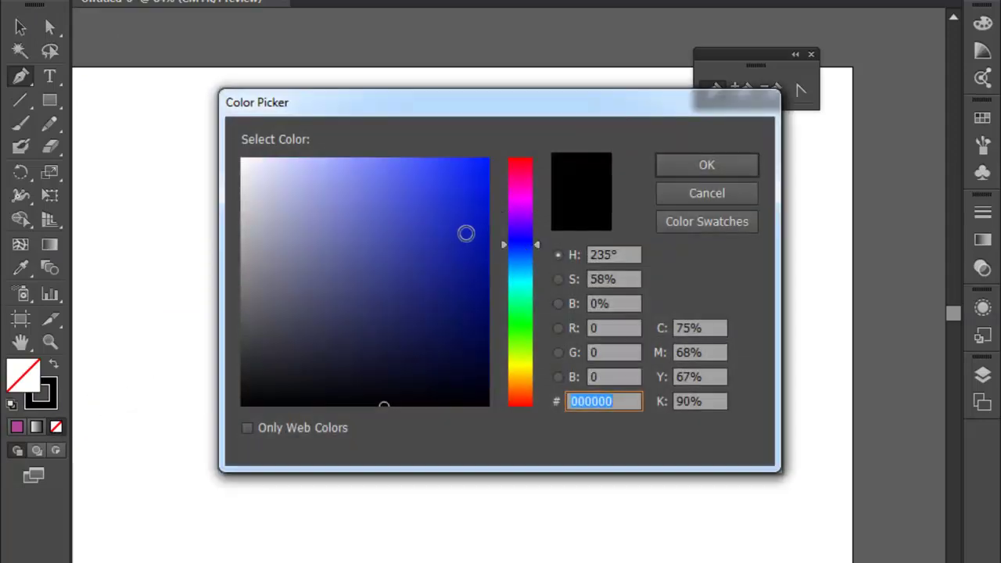
click(488, 206)
click(718, 166)
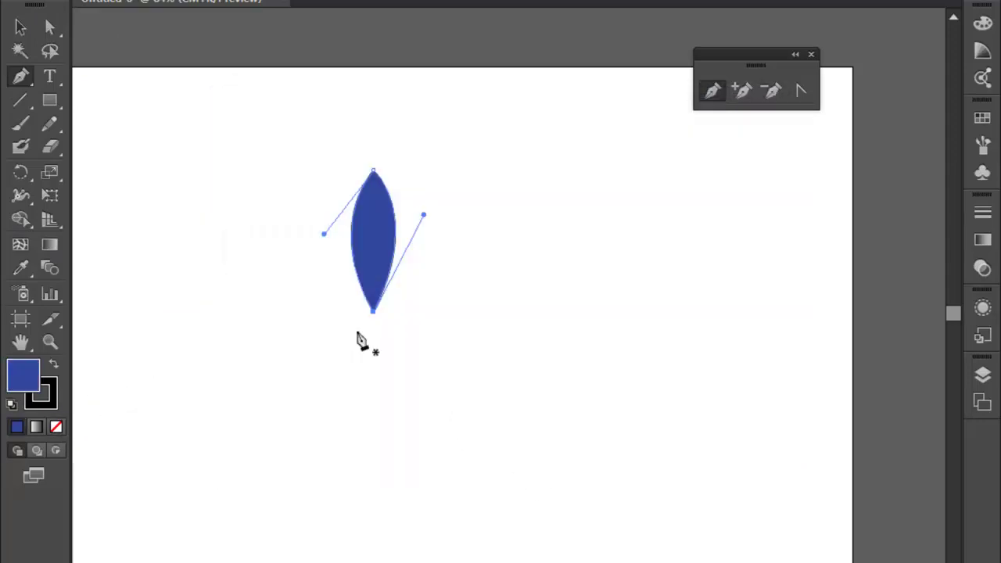
Move the blue lens up and to the right with the Selection tool.
click(21, 27)
click(603, 324)
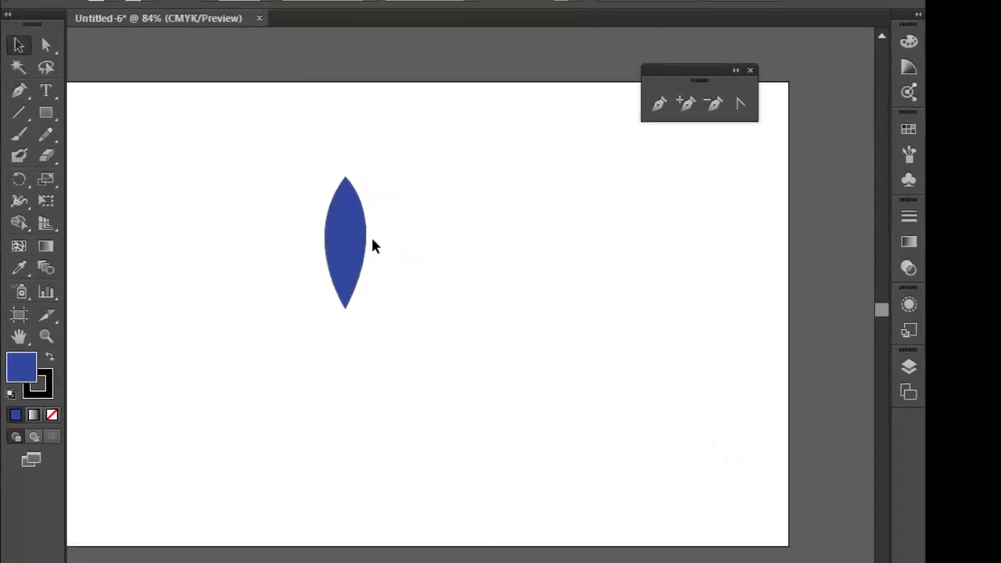
drag(356, 234, 424, 191)
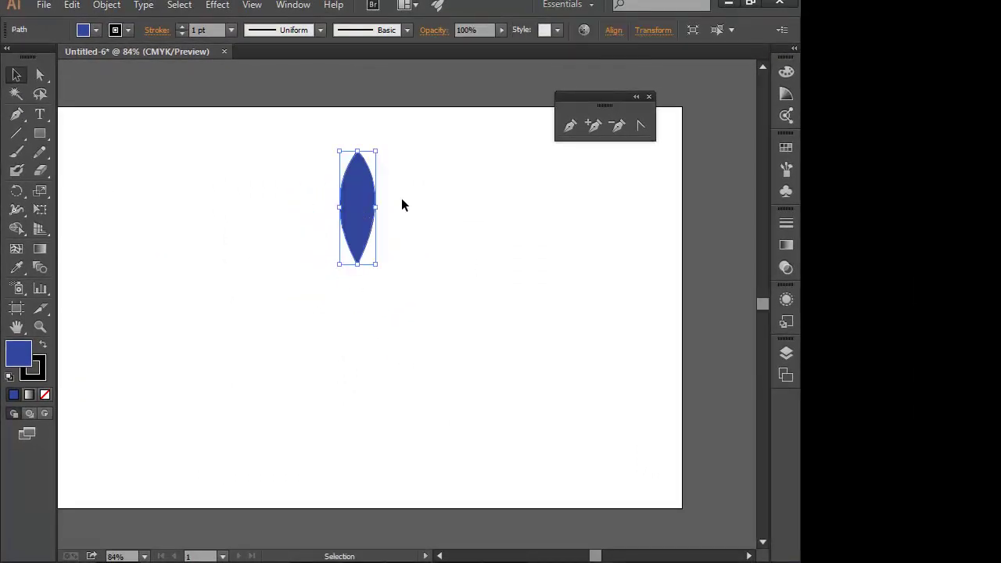
Rotate the blue lens about 40° clockwise around its bottom tip using Free Transform.
click(40, 210)
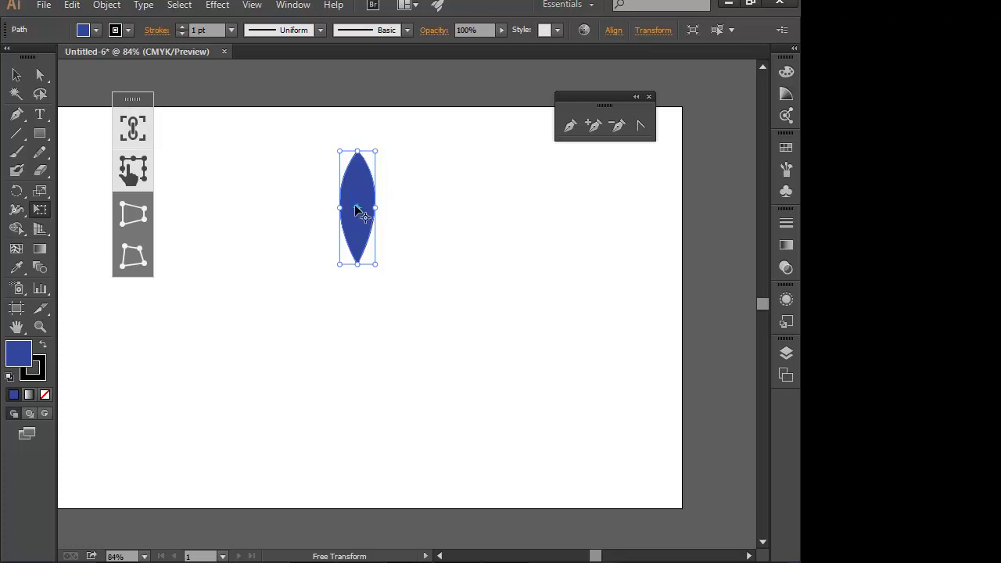
drag(357, 207, 357, 267)
drag(380, 137, 438, 203)
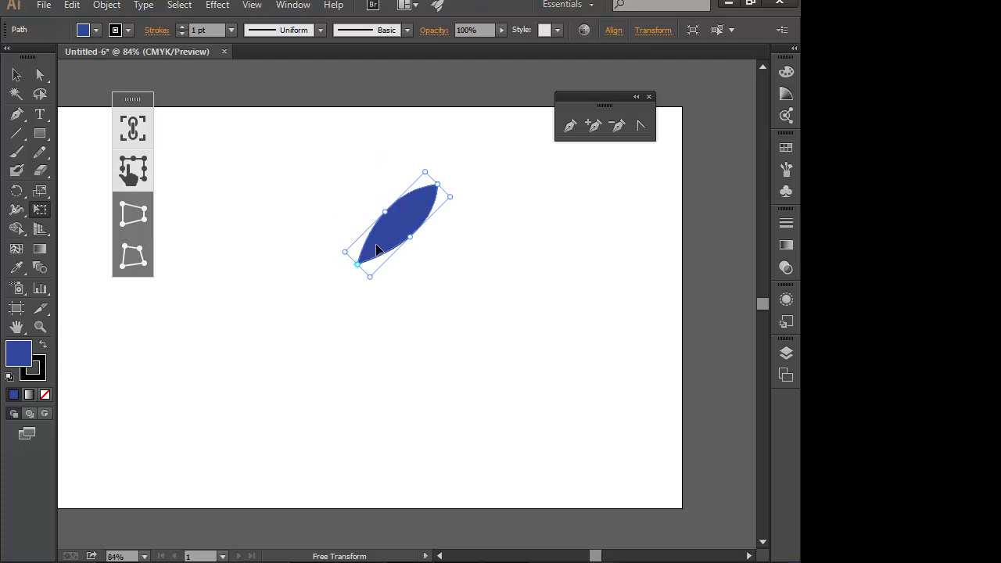
Delete the blue lens, close the pen tools group, and pan to the artboard's left edge.
key(Delete)
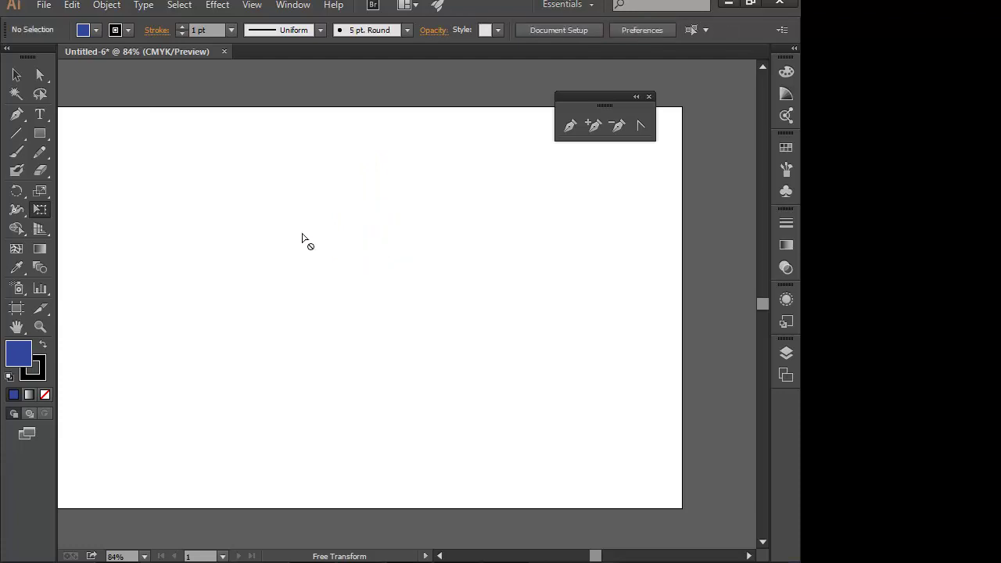
click(648, 98)
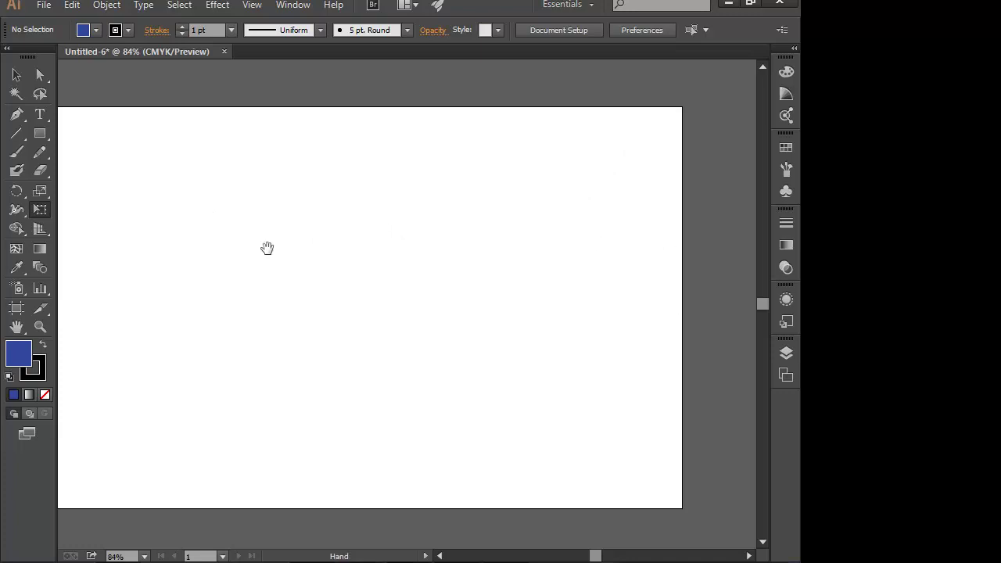
drag(266, 248, 323, 241)
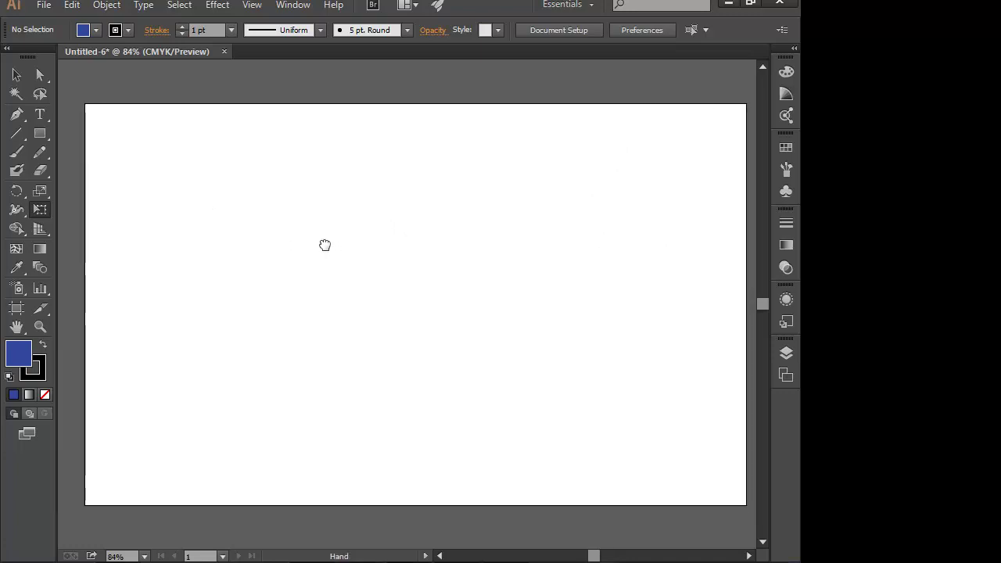